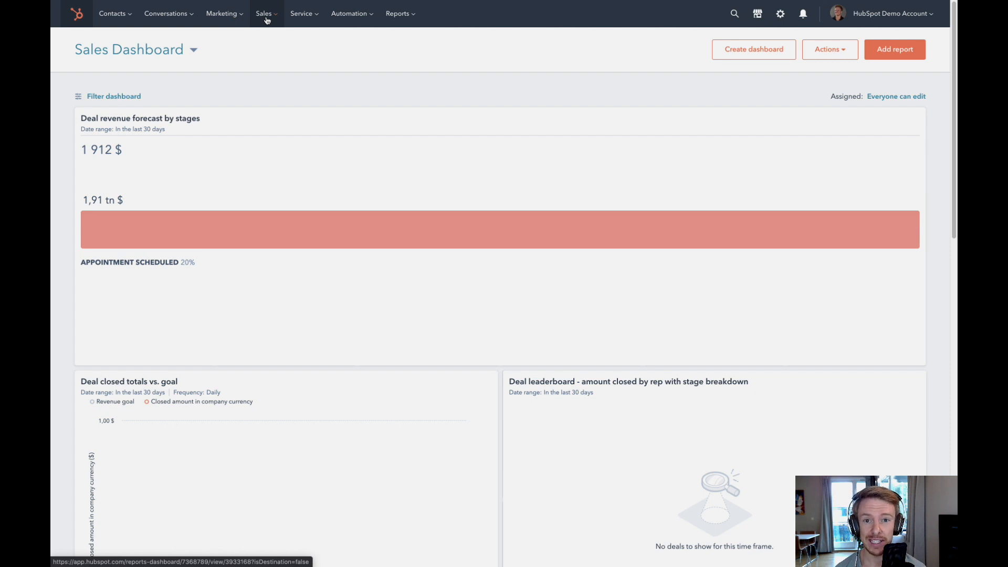
- Open the sales deals board for the Demo Sales Pipeline
{"action": "left_click", "coordinate": [267, 20]}
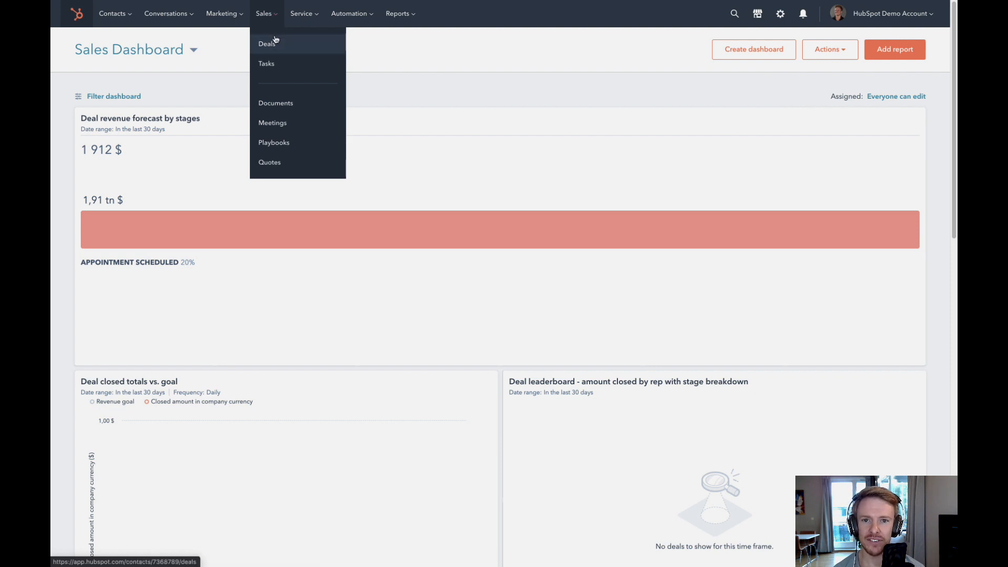
{"action": "left_click", "coordinate": [274, 41]}
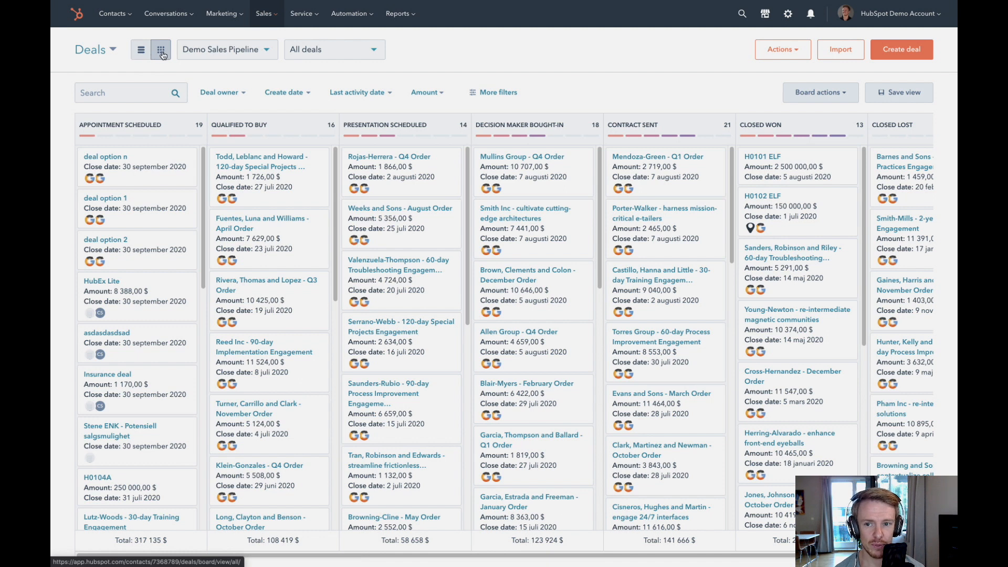
{"action": "left_click_drag", "start_coordinate": [211, 160], "coordinate": [311, 192]}
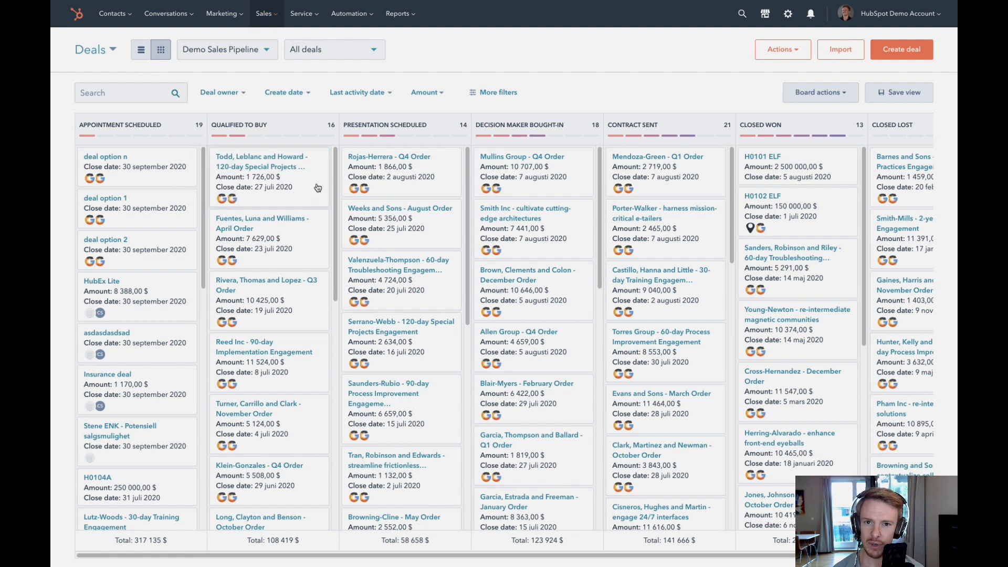
- Show the deals as a list and view which pipelines can be chosen
{"action": "left_click", "coordinate": [142, 51]}
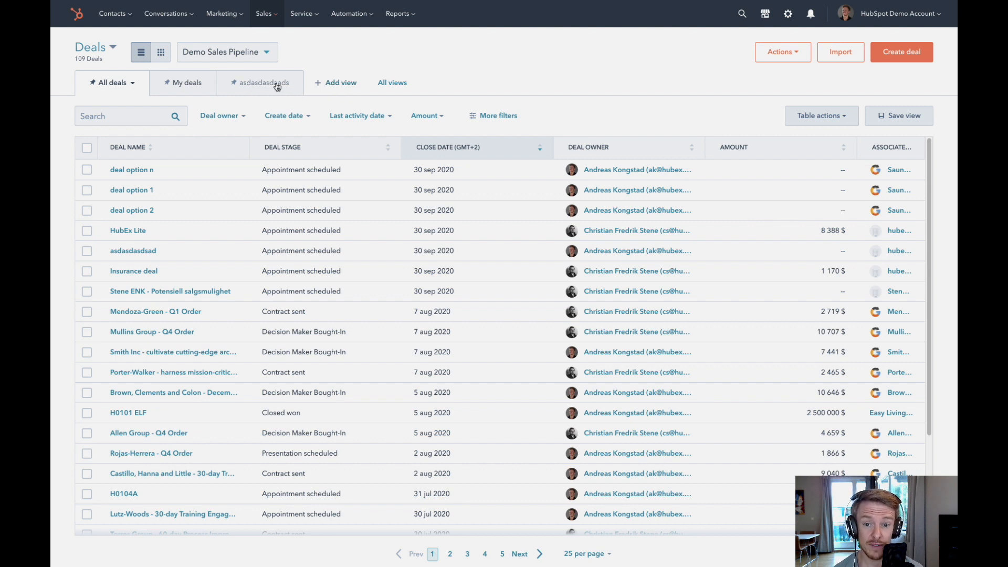
{"action": "left_click", "coordinate": [227, 55]}
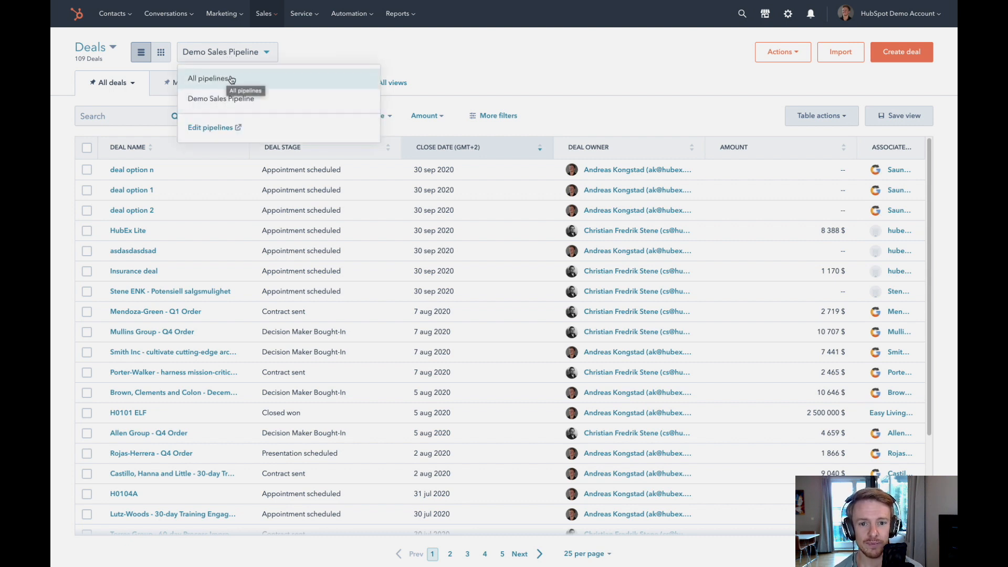
{"action": "left_click", "coordinate": [478, 60]}
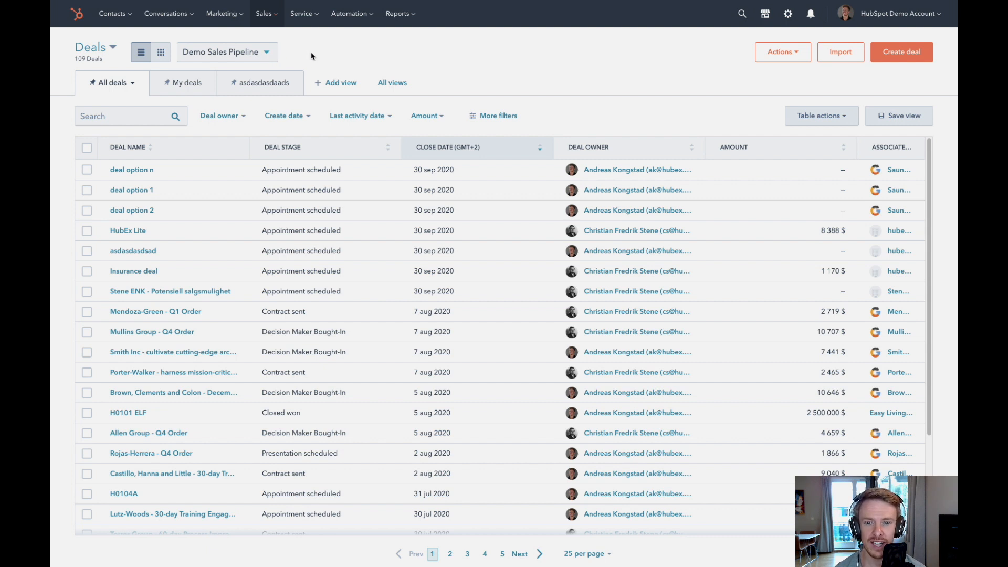
- Return to the board view and preview the Todd, Leblanc and Howard deal's details
{"action": "left_click", "coordinate": [160, 53]}
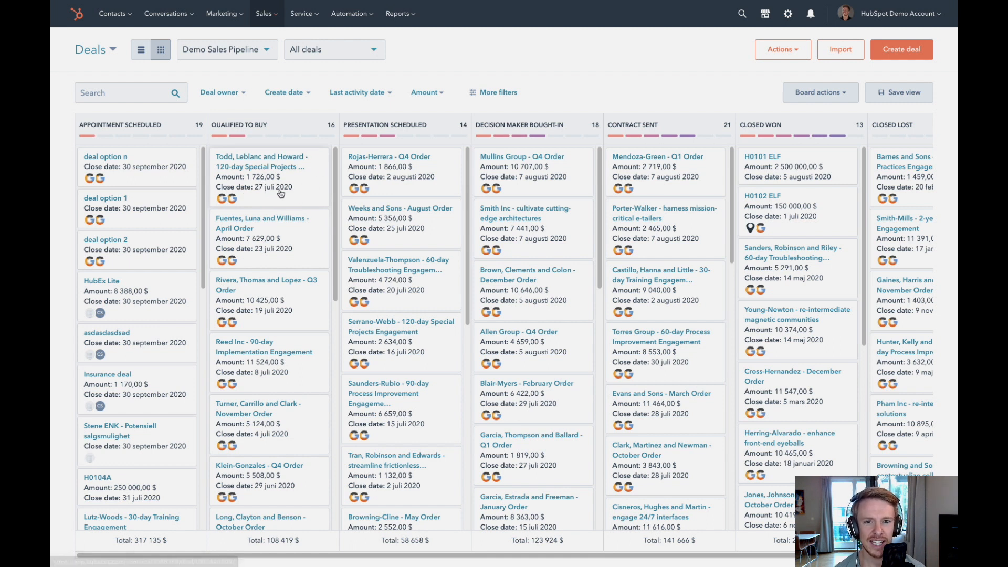
{"action": "left_click", "coordinate": [318, 193]}
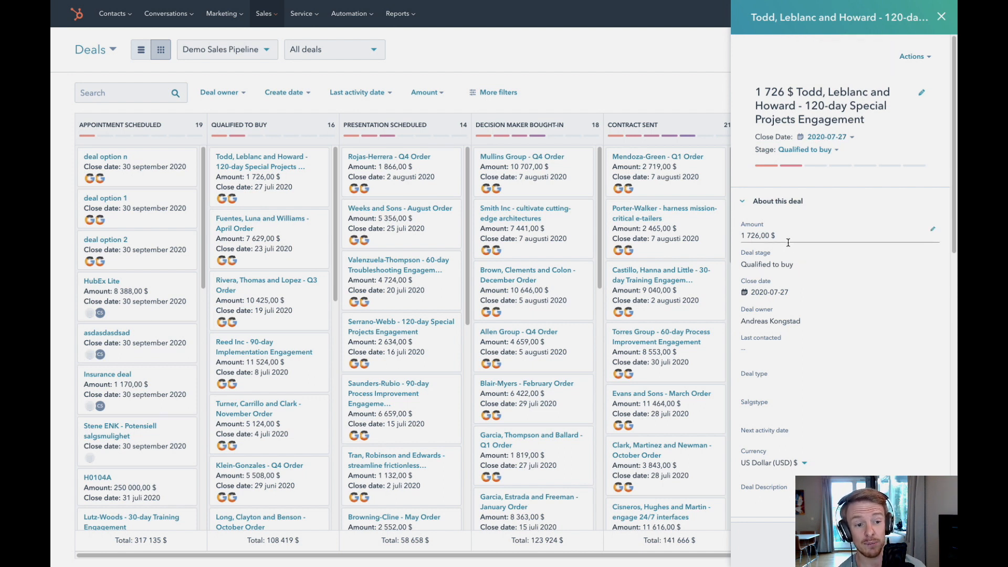
{"action": "scroll", "coordinate": [789, 246], "scroll_direction": "down", "scroll_amount": 5}
{"action": "scroll", "coordinate": [790, 262], "scroll_direction": "up", "scroll_amount": 5}
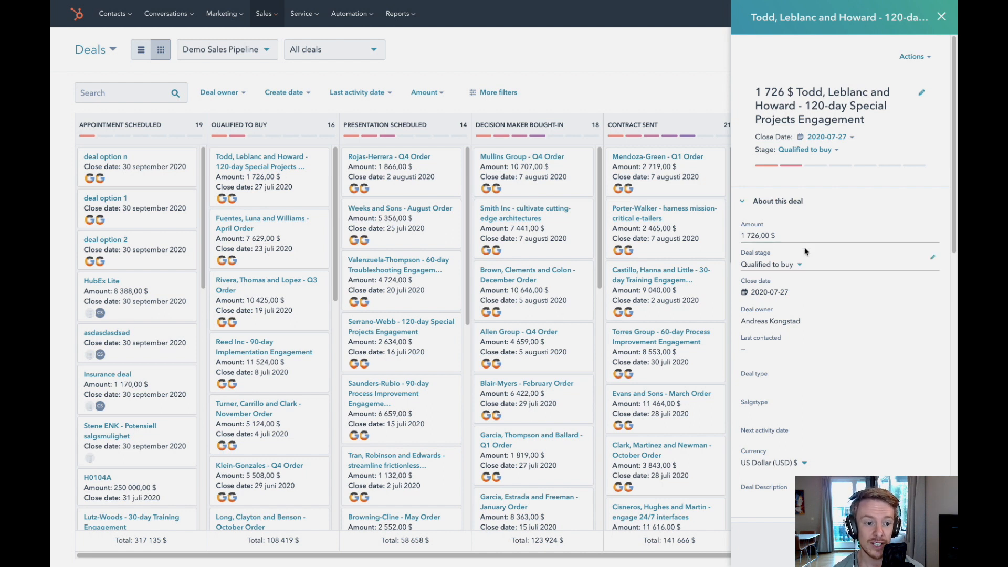
{"action": "left_click", "coordinate": [942, 15]}
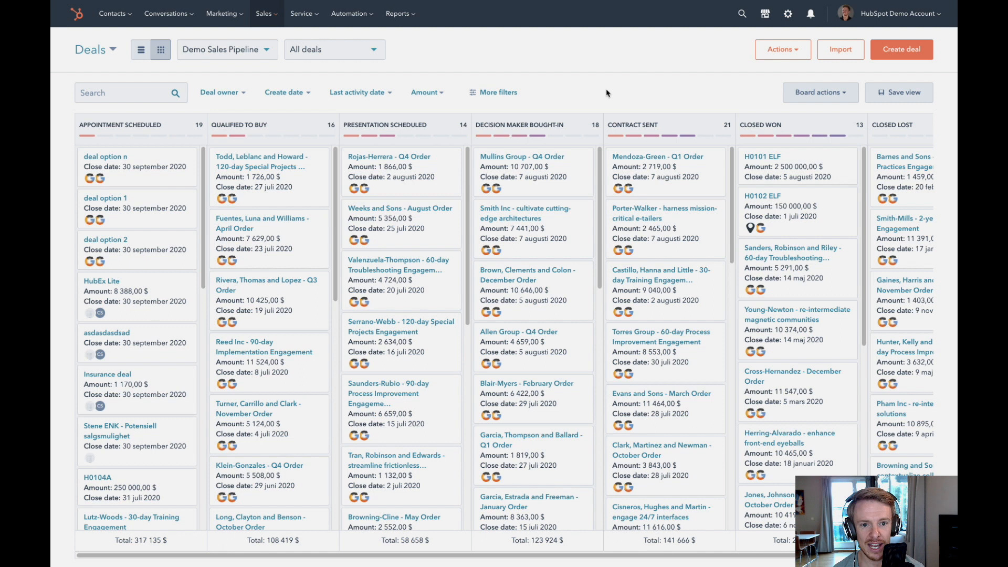
- Open the full record of the Todd, Leblanc and Howard deal and return to the deals board
{"action": "left_click", "coordinate": [267, 167]}
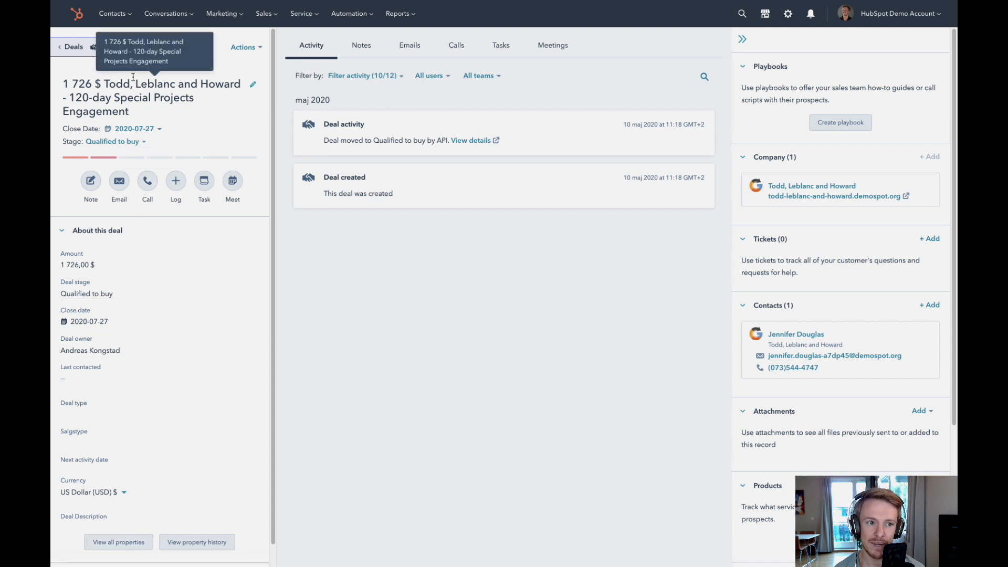
{"action": "left_click", "coordinate": [81, 48]}
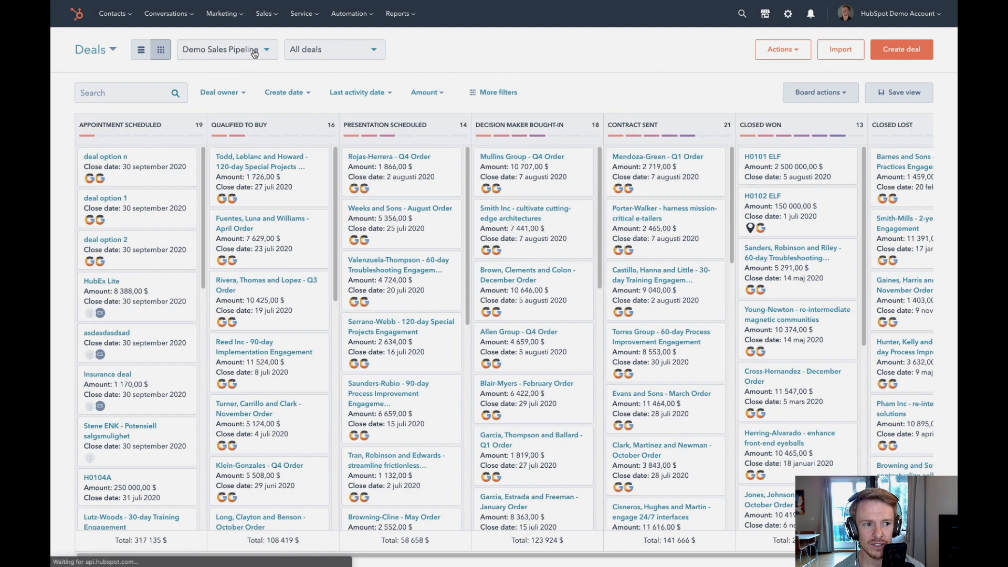
- View the board's pipeline choices and open the CRM settings for deals
{"action": "left_click", "coordinate": [258, 56]}
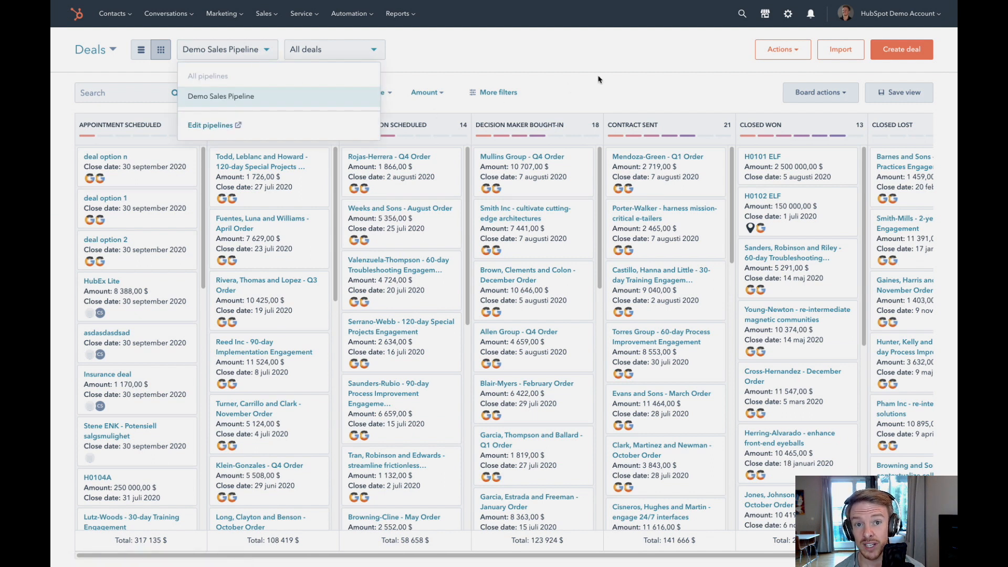
{"action": "left_click", "coordinate": [615, 77]}
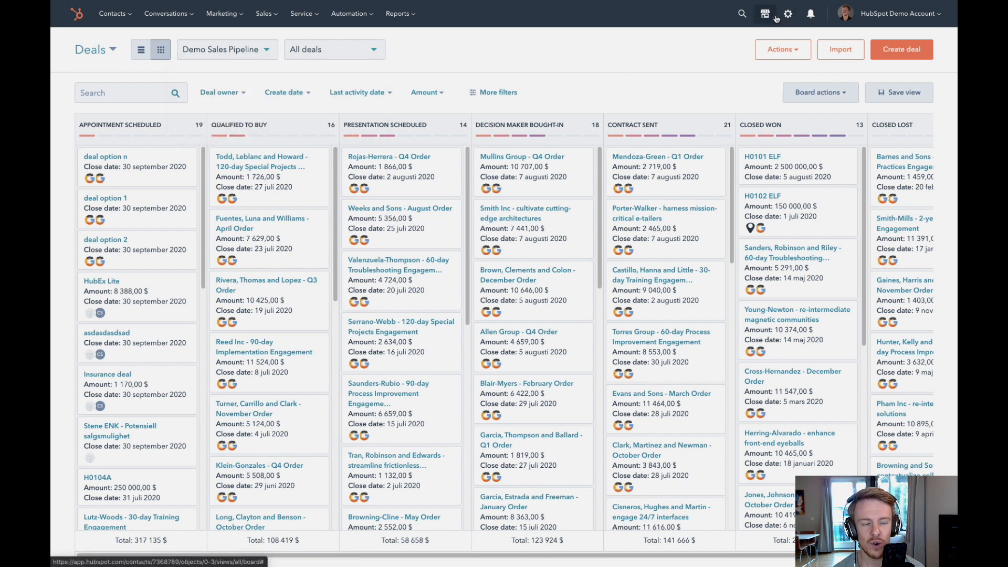
{"action": "left_click", "coordinate": [790, 14]}
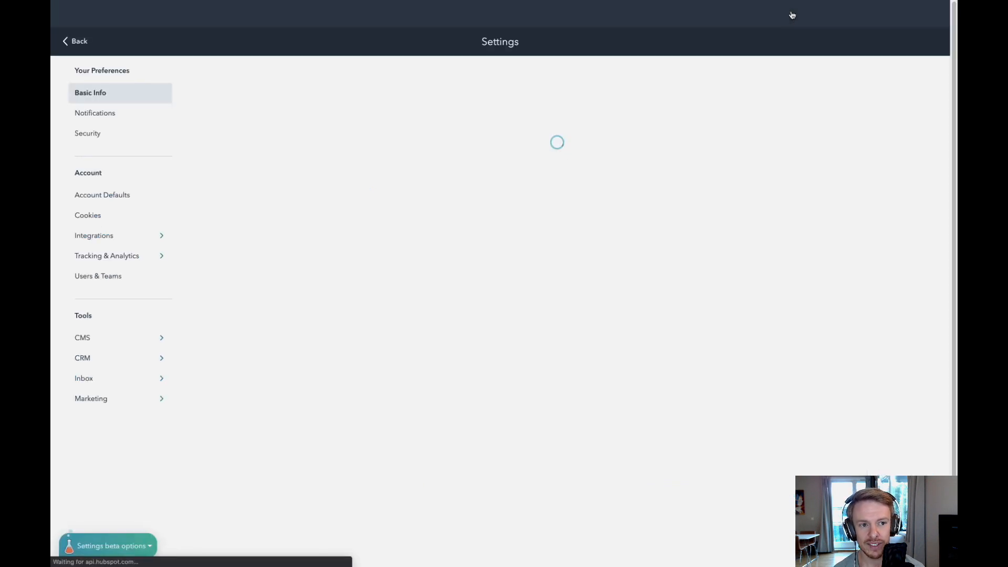
{"action": "left_click", "coordinate": [94, 357]}
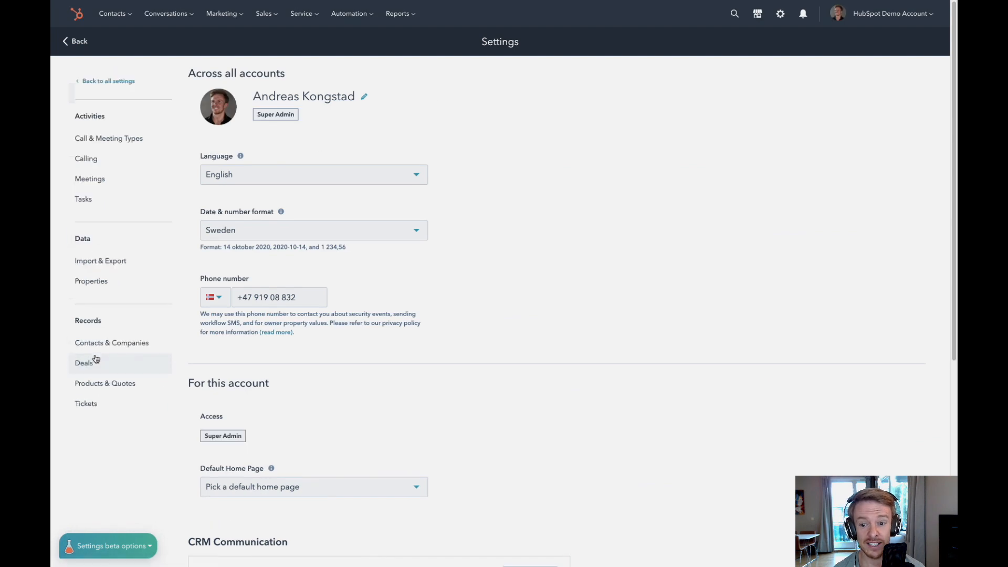
{"action": "left_click", "coordinate": [96, 364]}
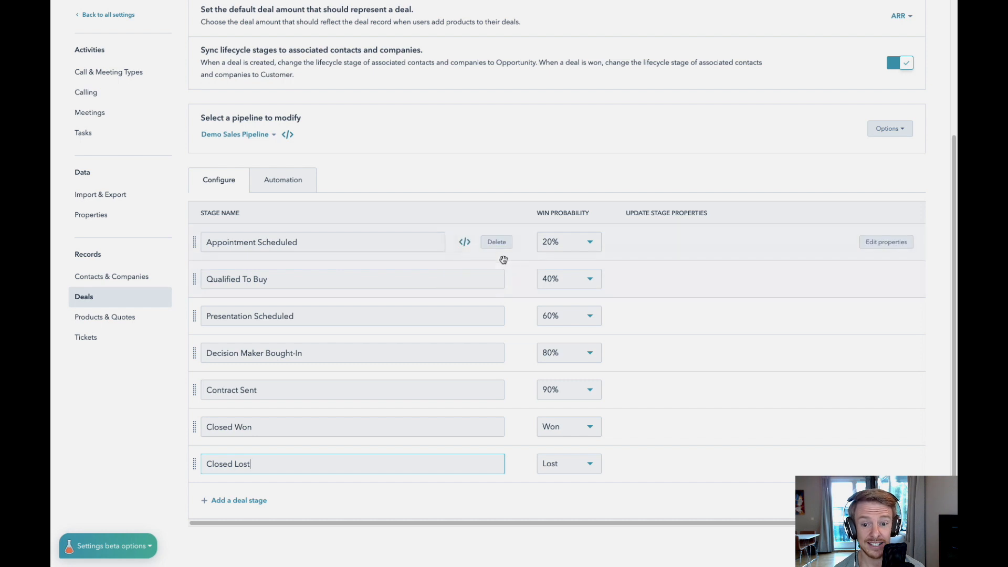
- Examine which pipelines can be modified and which options exist for managing the Demo Sales Pipeline
{"action": "left_click", "coordinate": [265, 134]}
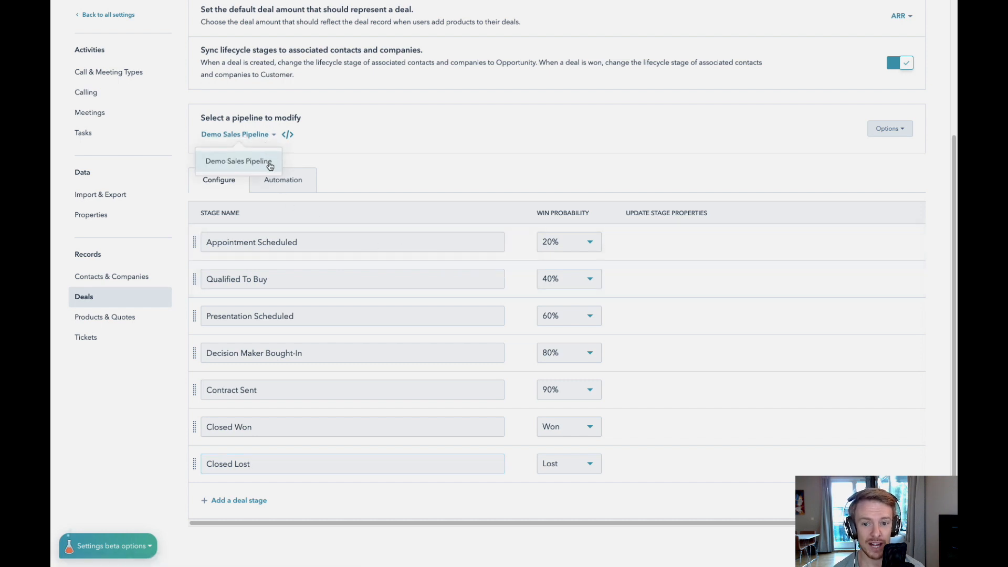
{"action": "left_click", "coordinate": [378, 146]}
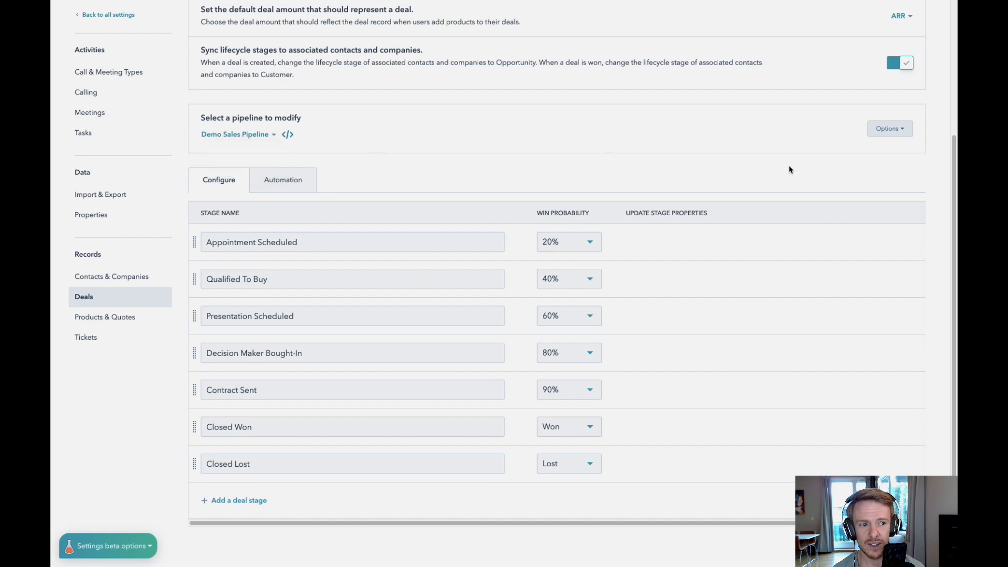
{"action": "left_click", "coordinate": [892, 128]}
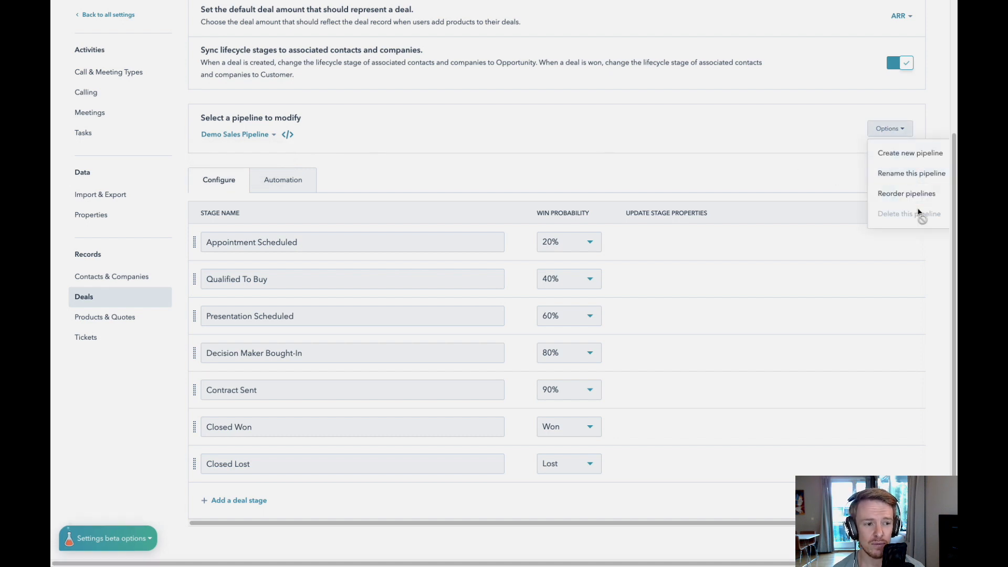
{"action": "left_click", "coordinate": [689, 141]}
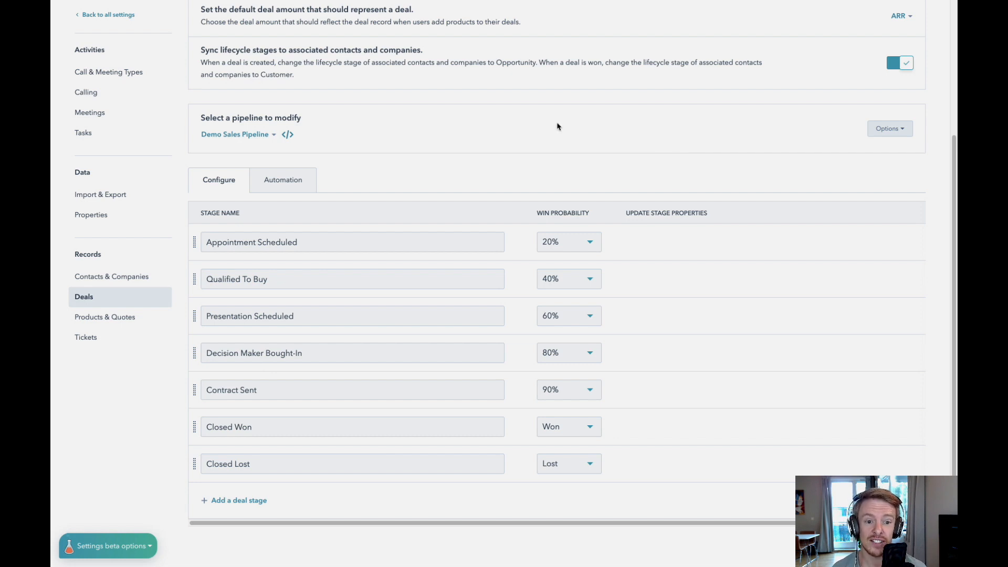
- Open the name of the Appointment Scheduled stage for editing
{"action": "mouse_move", "coordinate": [288, 243]}
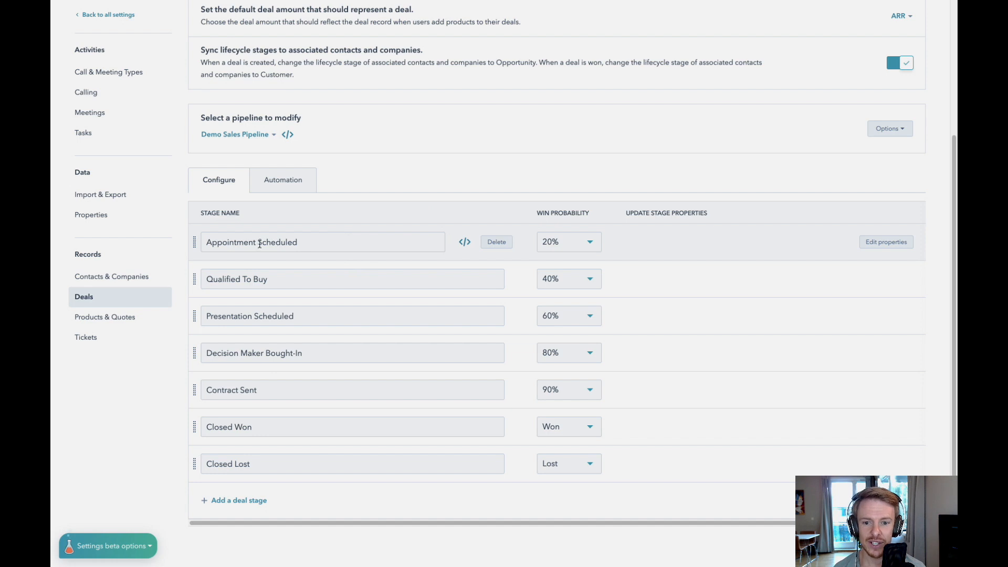
{"action": "triple_click", "coordinate": [239, 245]}
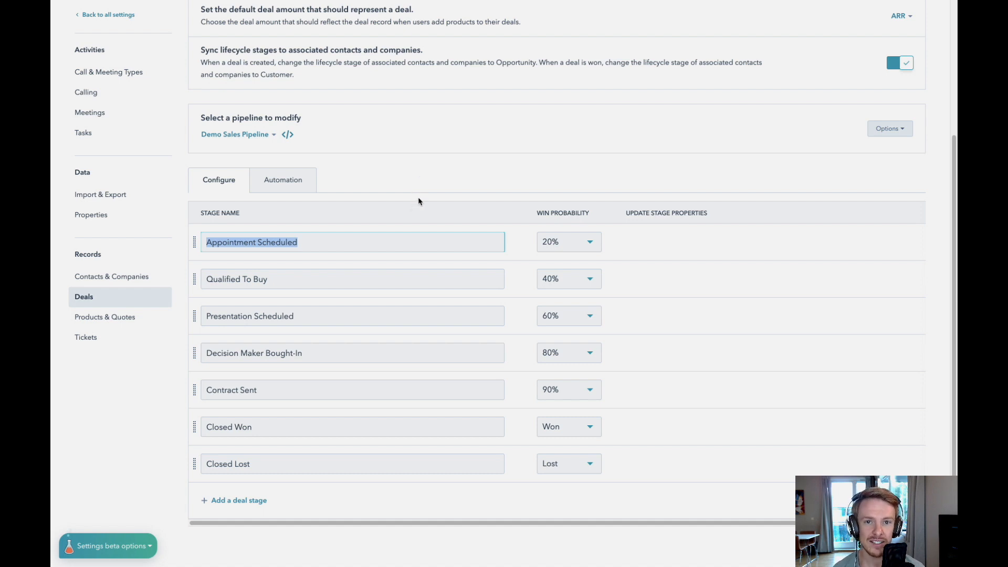
{"action": "left_click", "coordinate": [358, 241]}
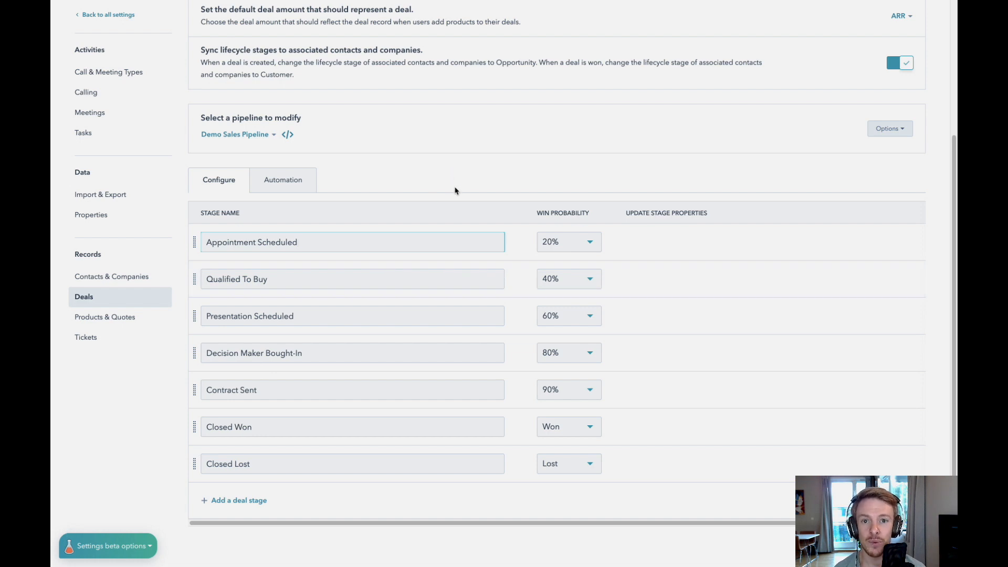
- Add a custom 95% win probability option and assign it to the Appointment Scheduled stage
{"action": "mouse_move", "coordinate": [473, 228]}
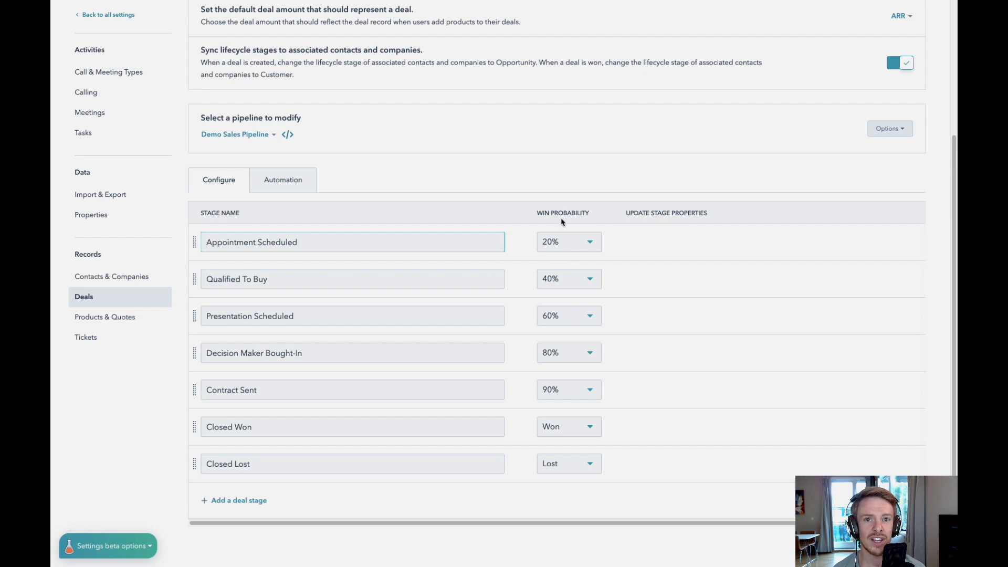
{"action": "mouse_move", "coordinate": [573, 227]}
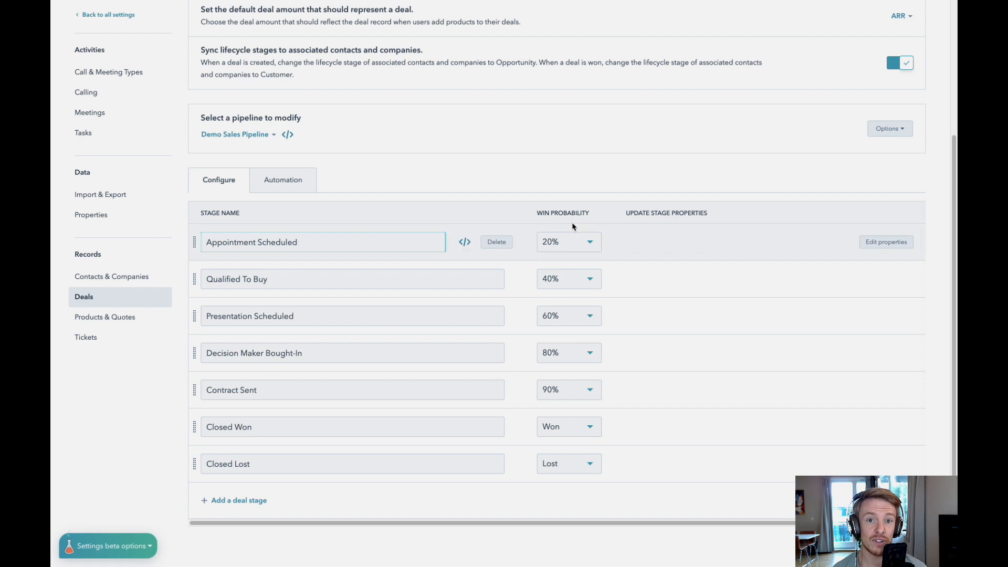
{"action": "left_click", "coordinate": [584, 249]}
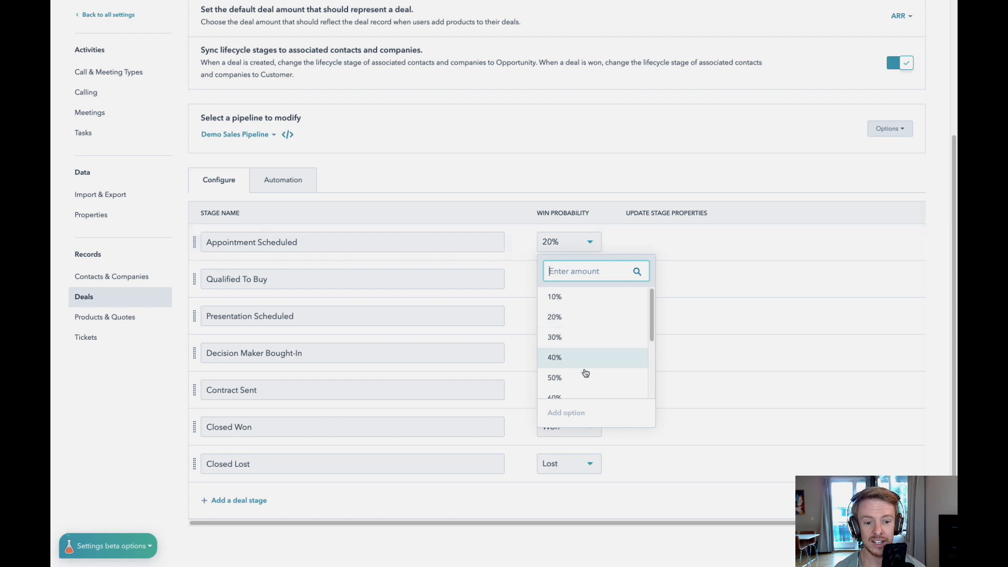
{"action": "type", "text": "05"}
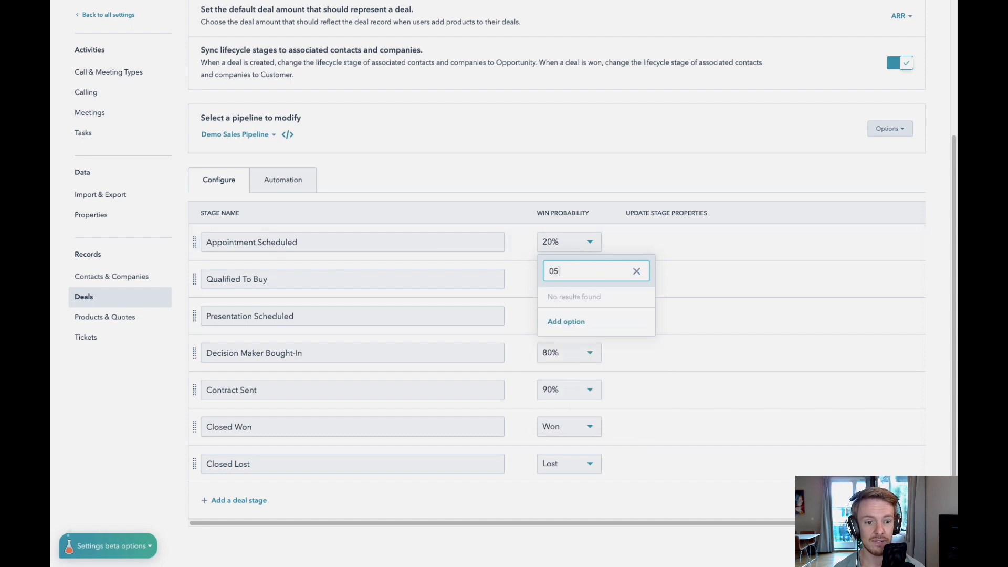
{"action": "key", "text": "BackSpace"}
{"action": "key", "text": "BackSpace"}
{"action": "type", "text": "95"}
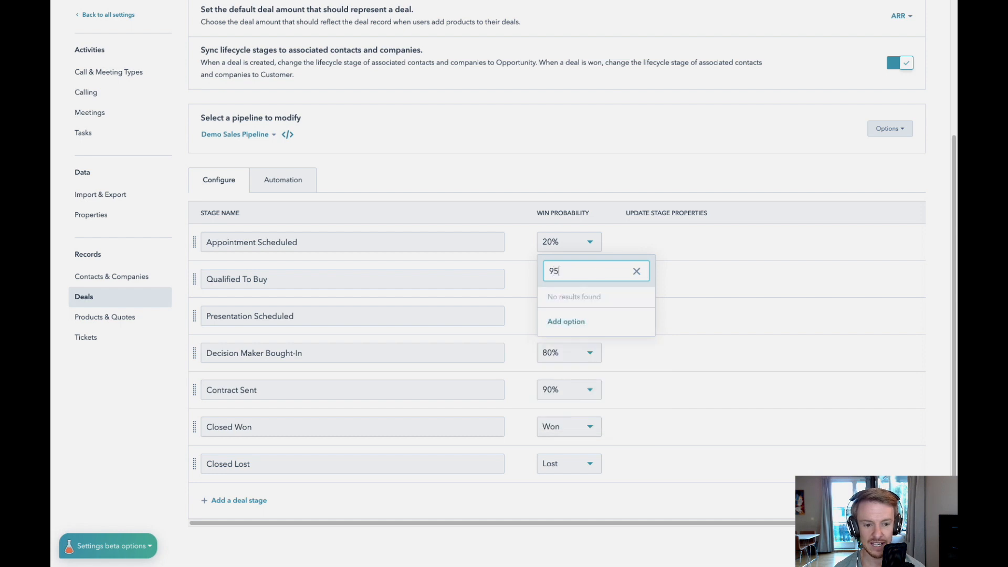
{"action": "key", "text": "Return"}
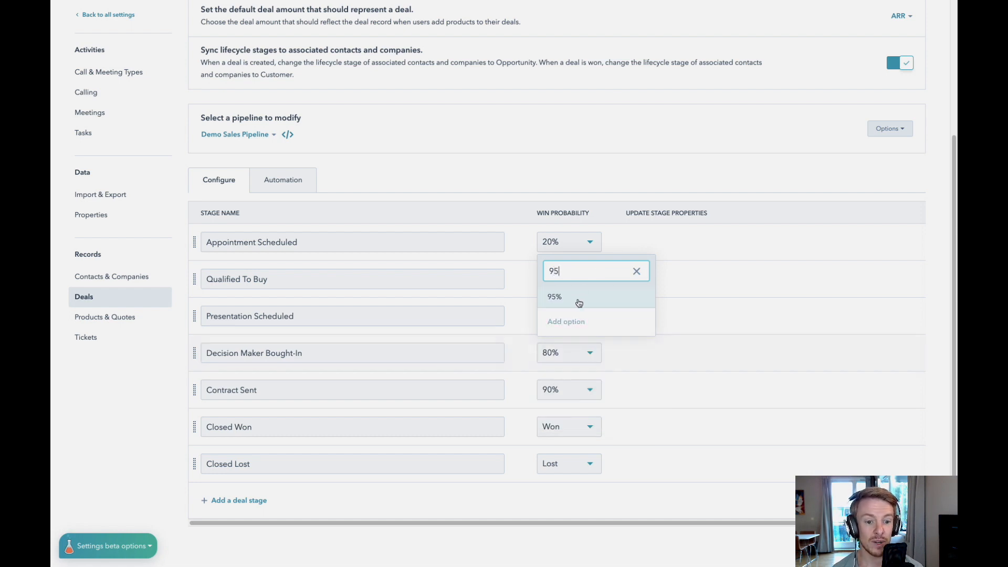
{"action": "left_click", "coordinate": [600, 300]}
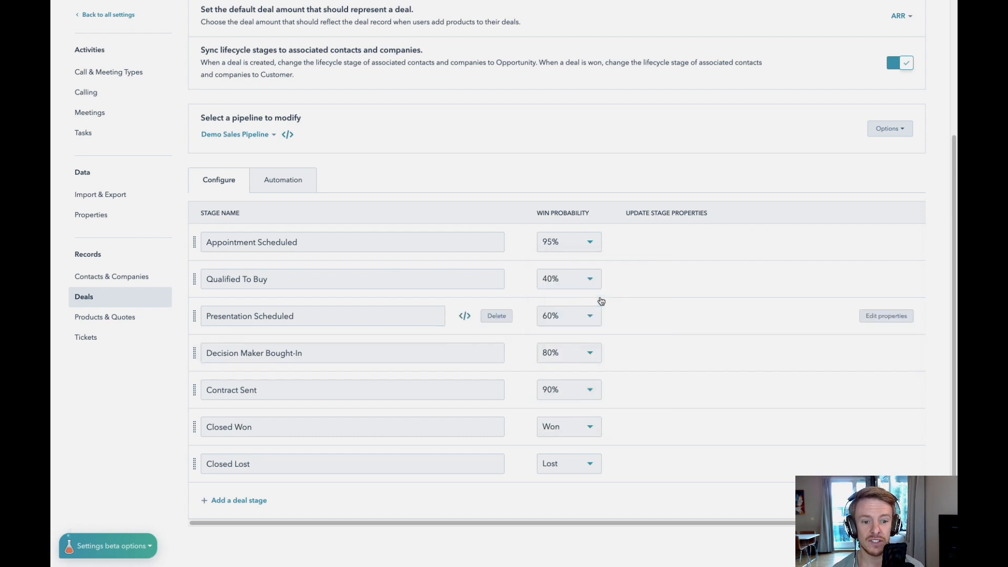
- Set the Appointment Scheduled stage's win probability to 10% and save the pipeline settings
{"action": "left_click", "coordinate": [594, 244]}
{"action": "scroll", "coordinate": [566, 307], "scroll_direction": "up", "scroll_amount": 3}
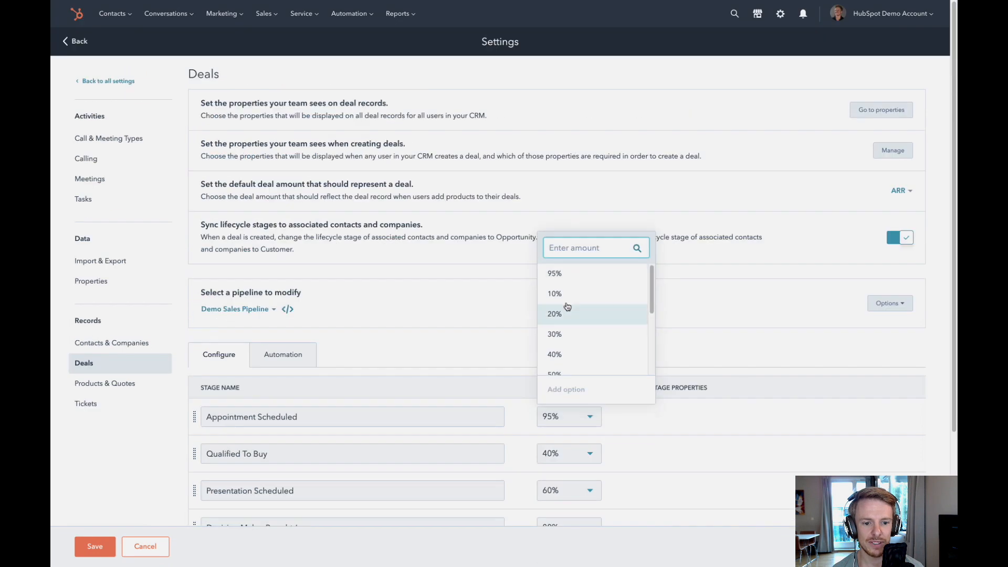
{"action": "left_click", "coordinate": [578, 294]}
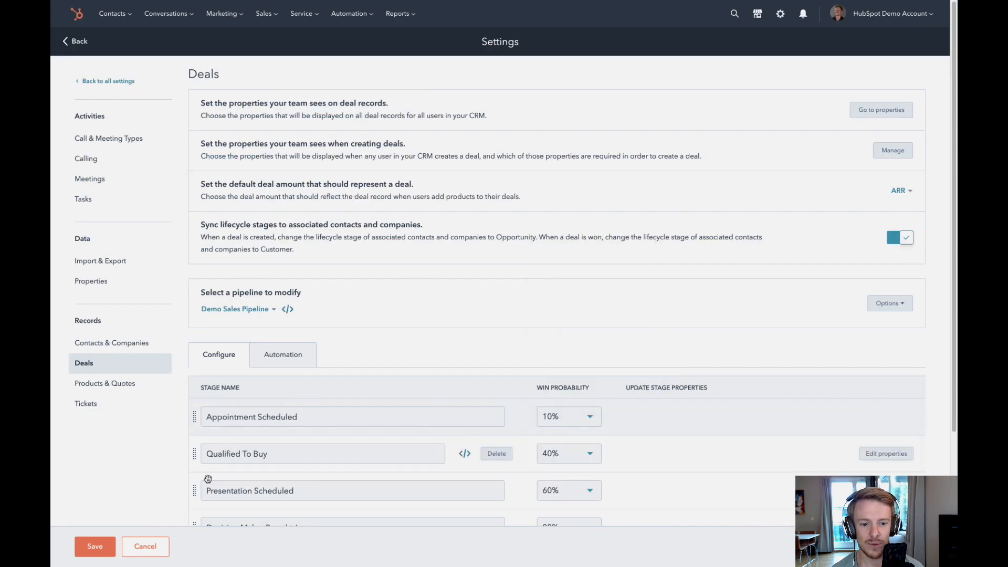
{"action": "left_click", "coordinate": [95, 546]}
{"action": "scroll", "coordinate": [637, 379], "scroll_direction": "down", "scroll_amount": 3}
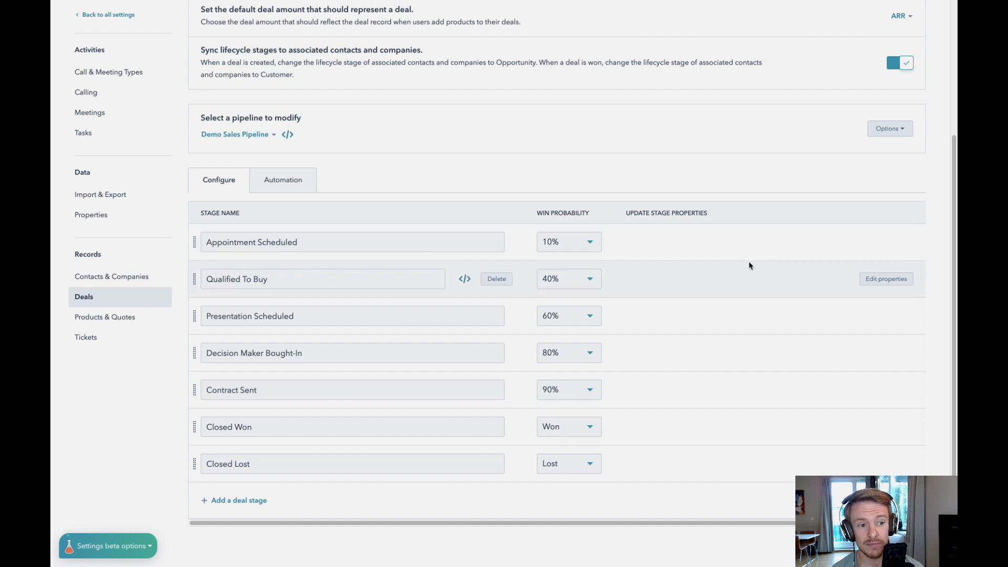
{"action": "scroll", "coordinate": [750, 266], "scroll_direction": "up", "scroll_amount": 3}
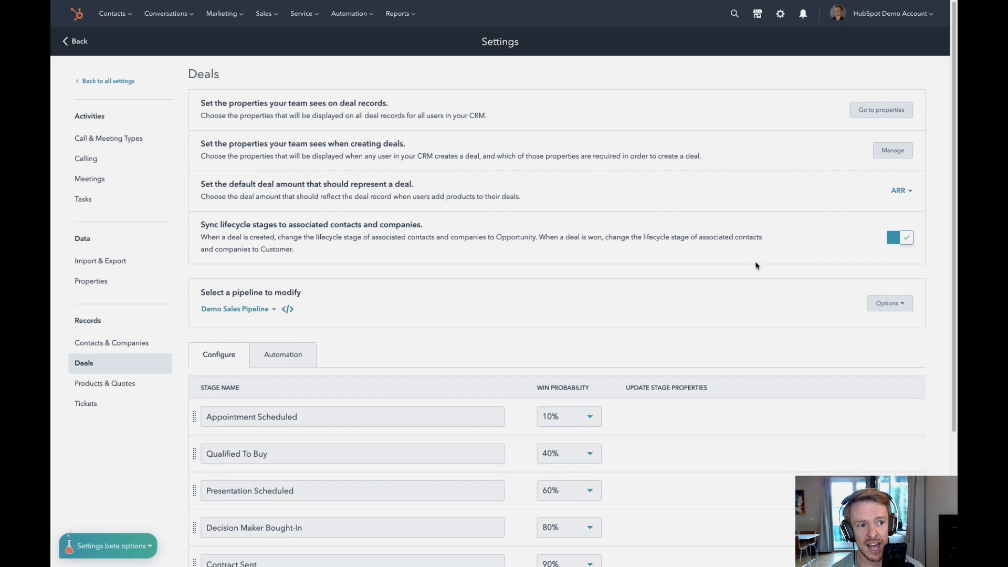
- Open the properties shown when creating deals and remove Amount from the selected properties
{"action": "right_click", "coordinate": [897, 157]}
{"action": "left_click", "coordinate": [906, 152]}
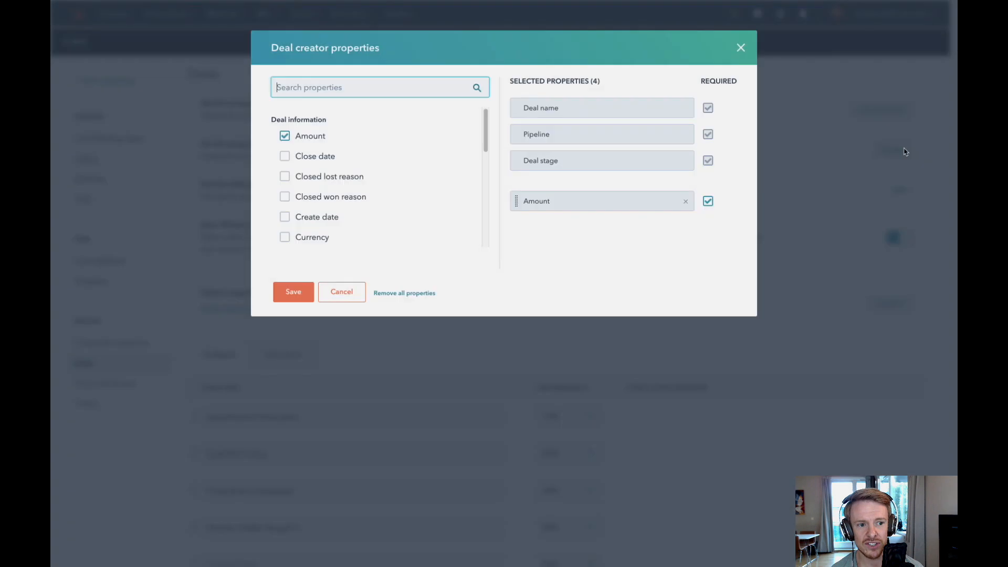
{"action": "left_click", "coordinate": [708, 201]}
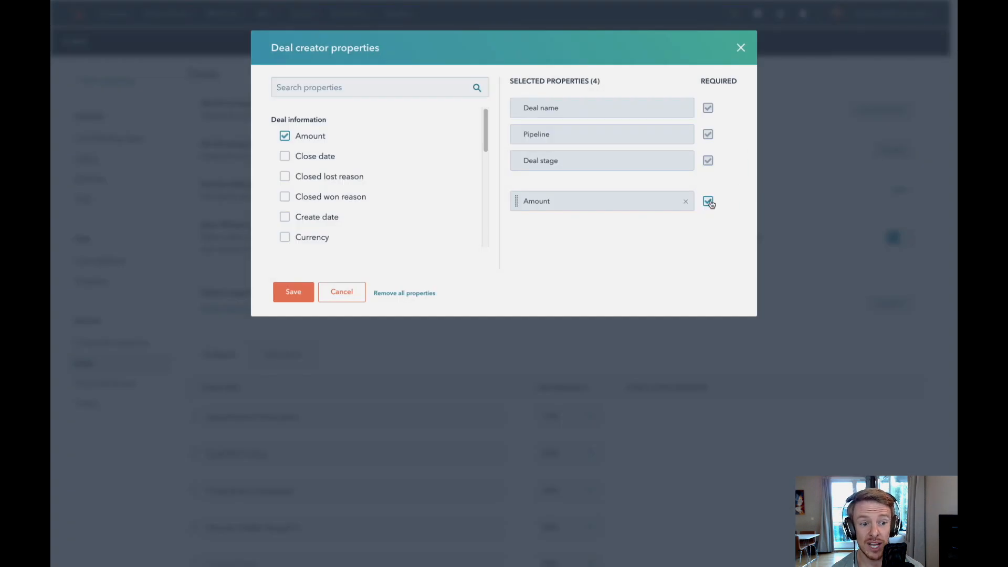
{"action": "left_click", "coordinate": [685, 202]}
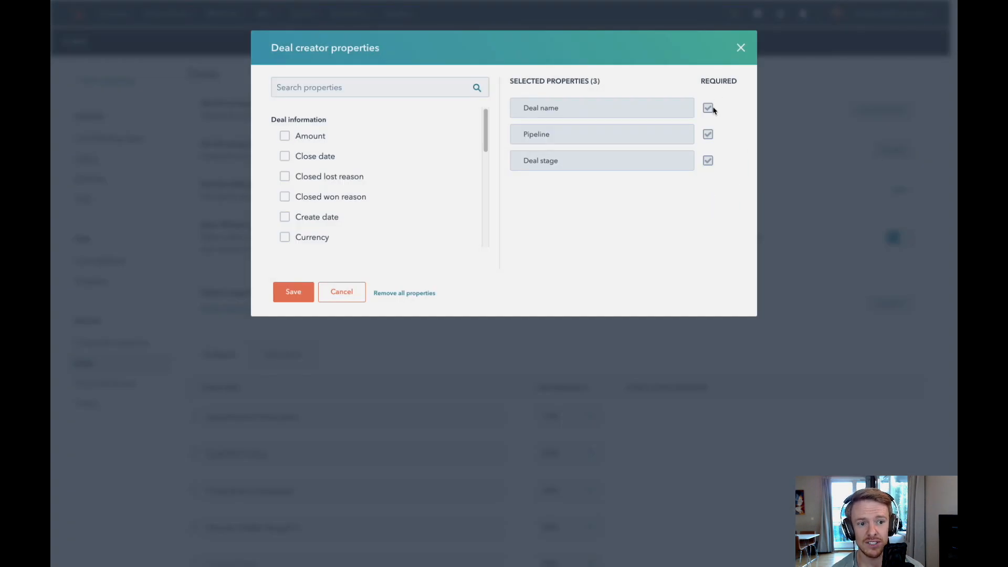
{"action": "mouse_move", "coordinate": [710, 112]}
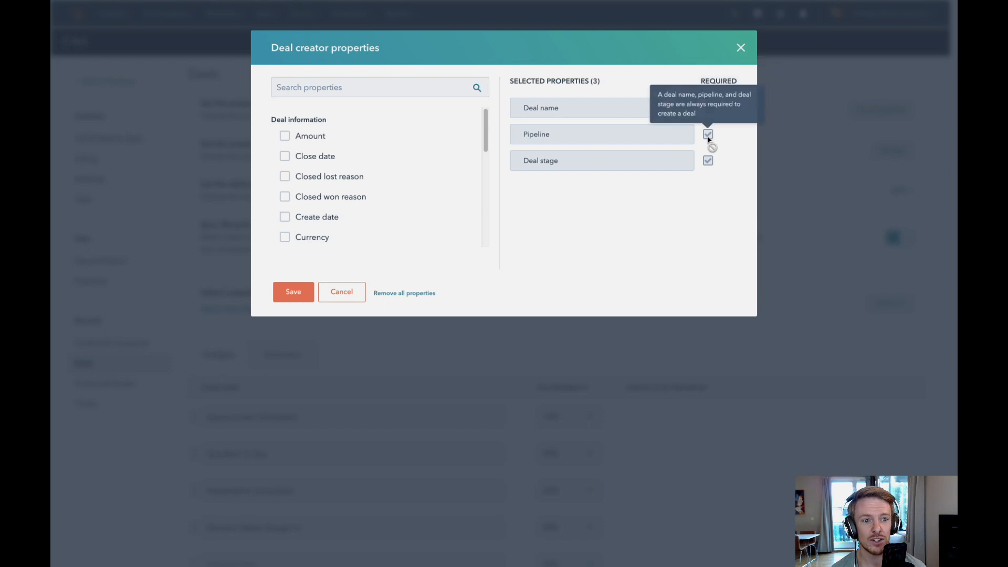
{"action": "mouse_move", "coordinate": [709, 160]}
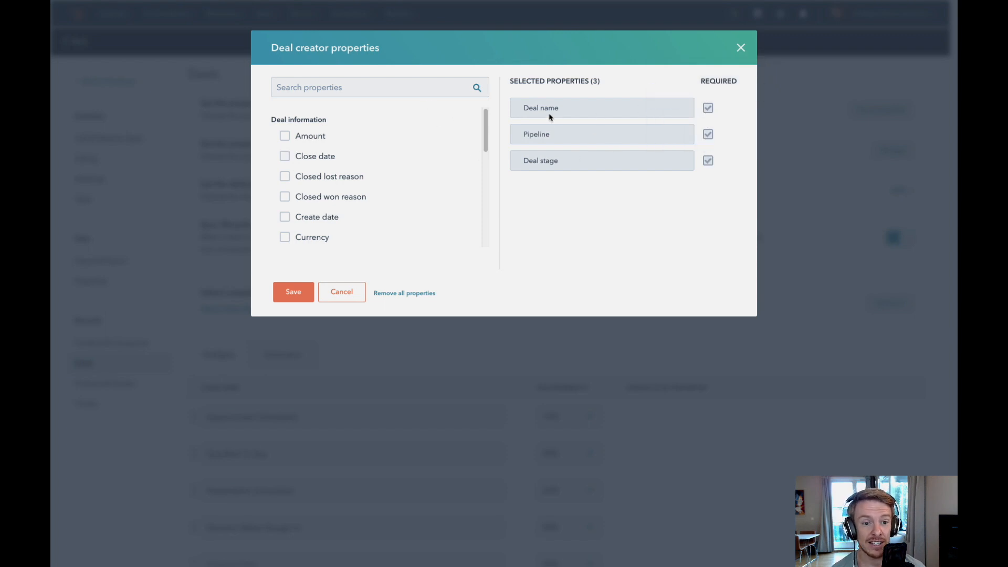
- Include Amount as a required property for creating deals and save the deal creator properties
{"action": "left_click", "coordinate": [299, 138]}
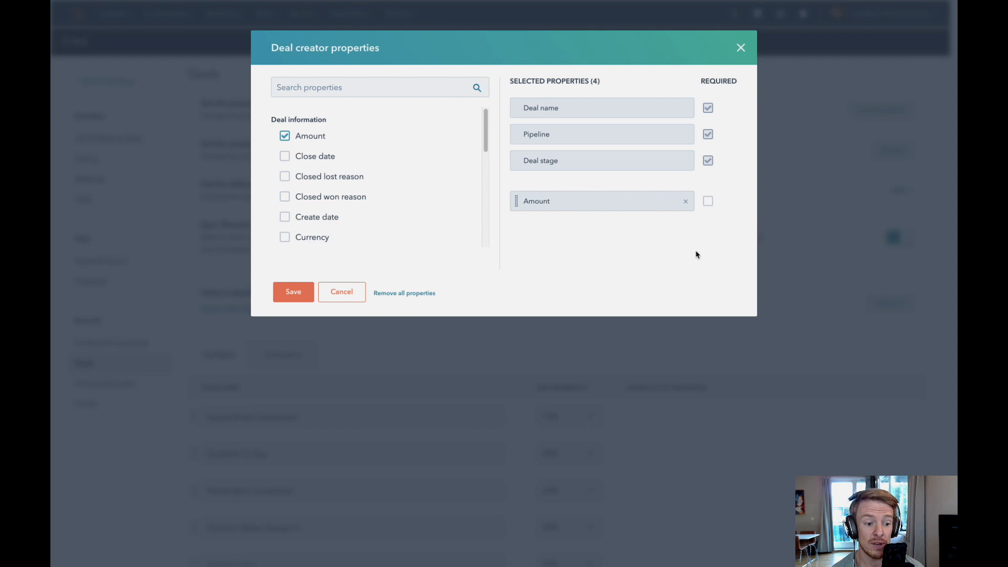
{"action": "left_click", "coordinate": [708, 202]}
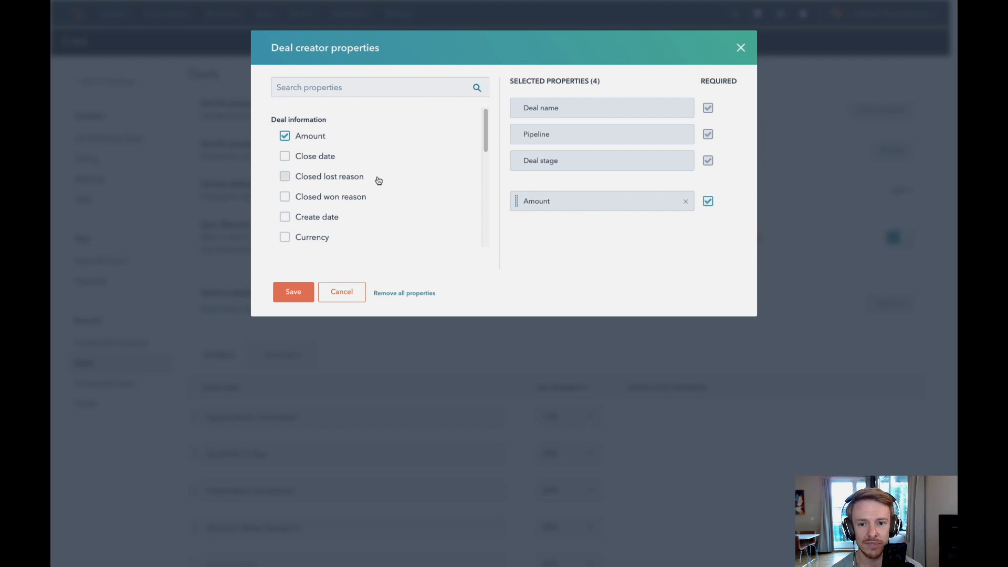
{"action": "scroll", "coordinate": [376, 178], "scroll_direction": "down", "scroll_amount": 3}
{"action": "scroll", "coordinate": [377, 180], "scroll_direction": "down", "scroll_amount": 3}
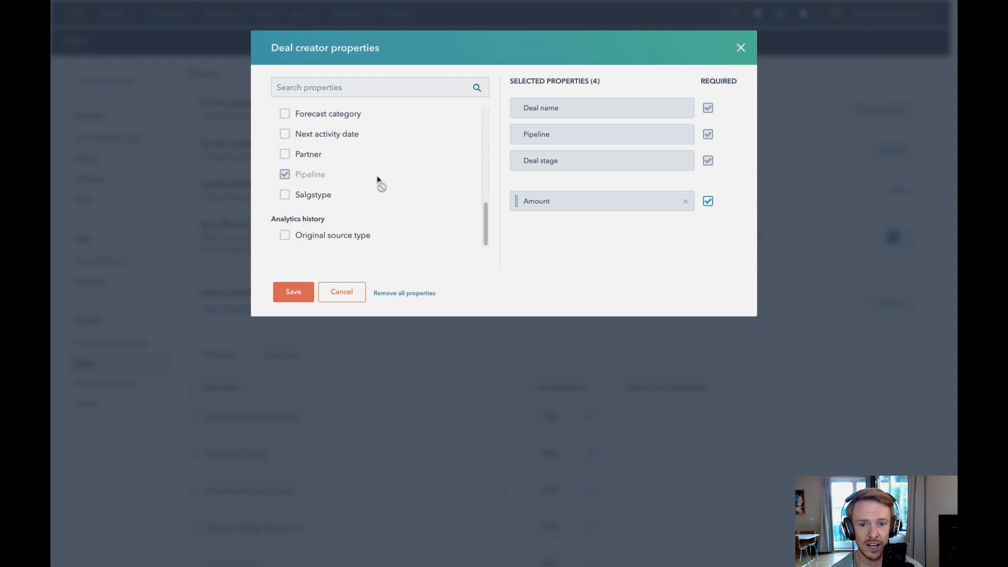
{"action": "scroll", "coordinate": [377, 180], "scroll_direction": "up", "scroll_amount": 6}
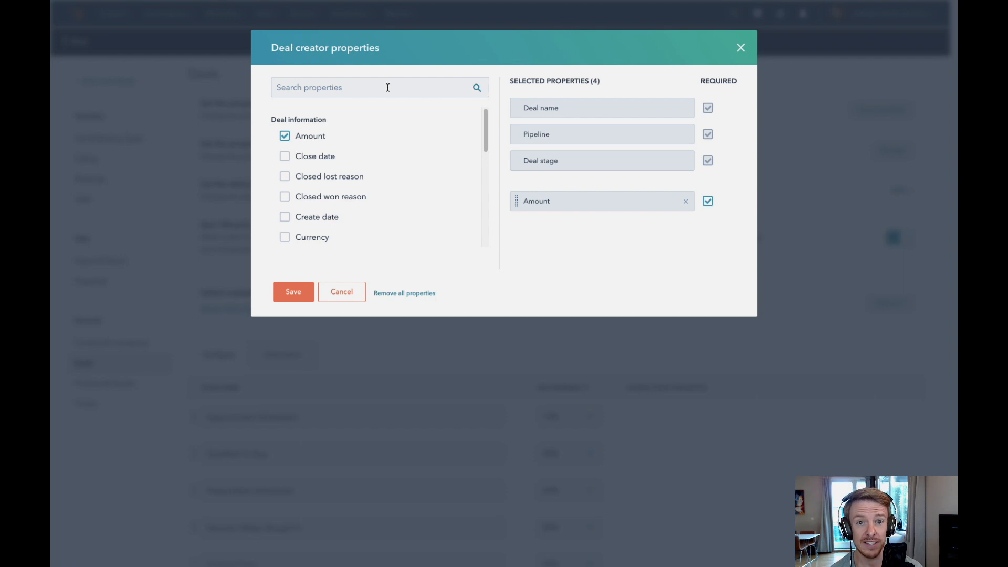
{"action": "left_click", "coordinate": [295, 293]}
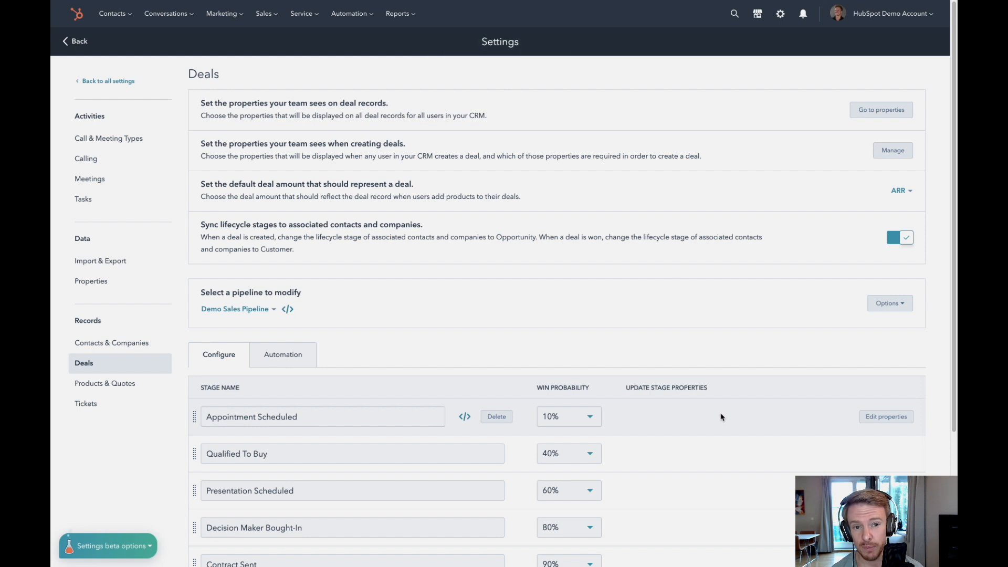
- Make Closed lost reason a required property of the Closed Won stage and save the Demo Sales Pipeline
{"action": "scroll", "coordinate": [721, 417], "scroll_direction": "down", "scroll_amount": 3}
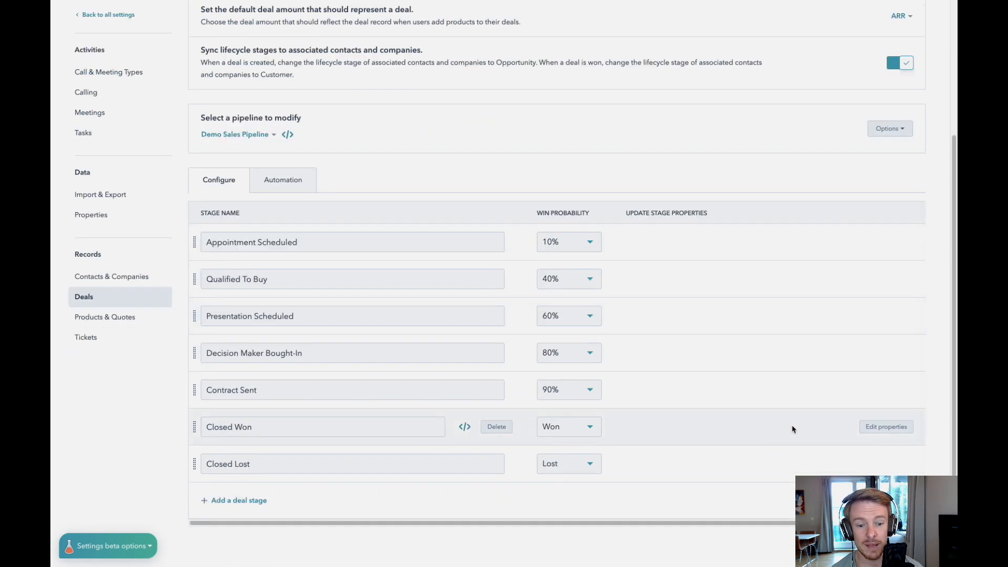
{"action": "left_click", "coordinate": [891, 428]}
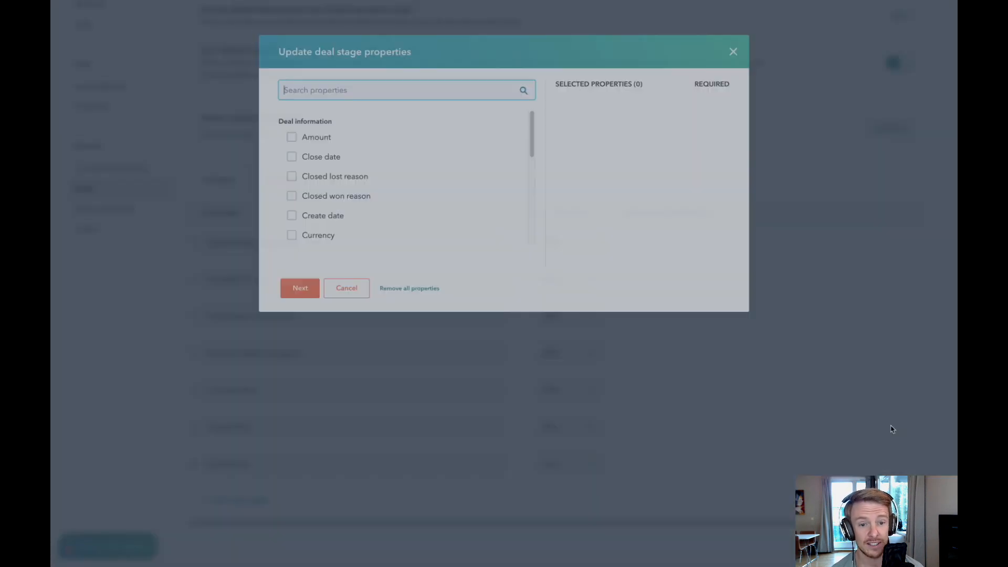
{"action": "left_click", "coordinate": [356, 178]}
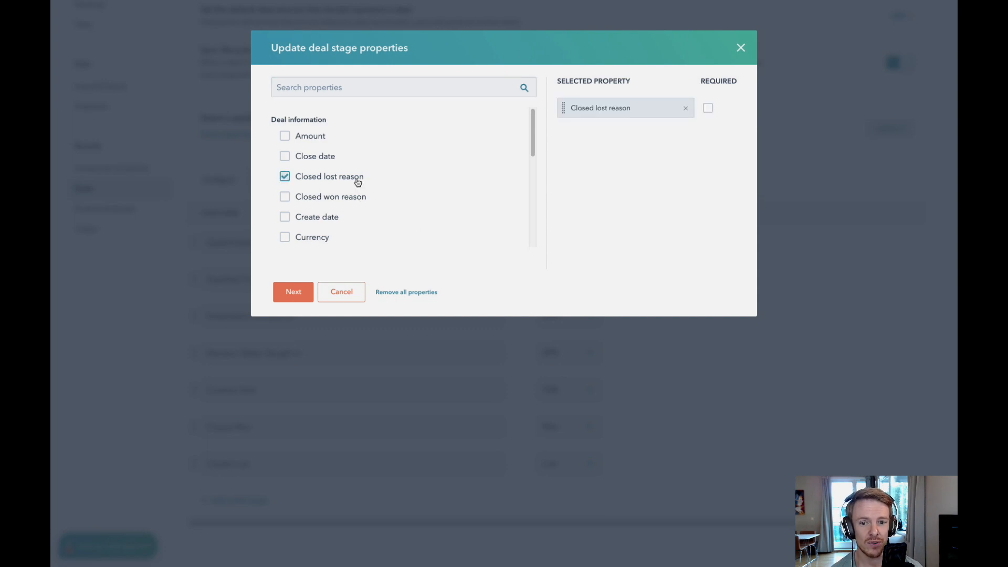
{"action": "left_click", "coordinate": [709, 107]}
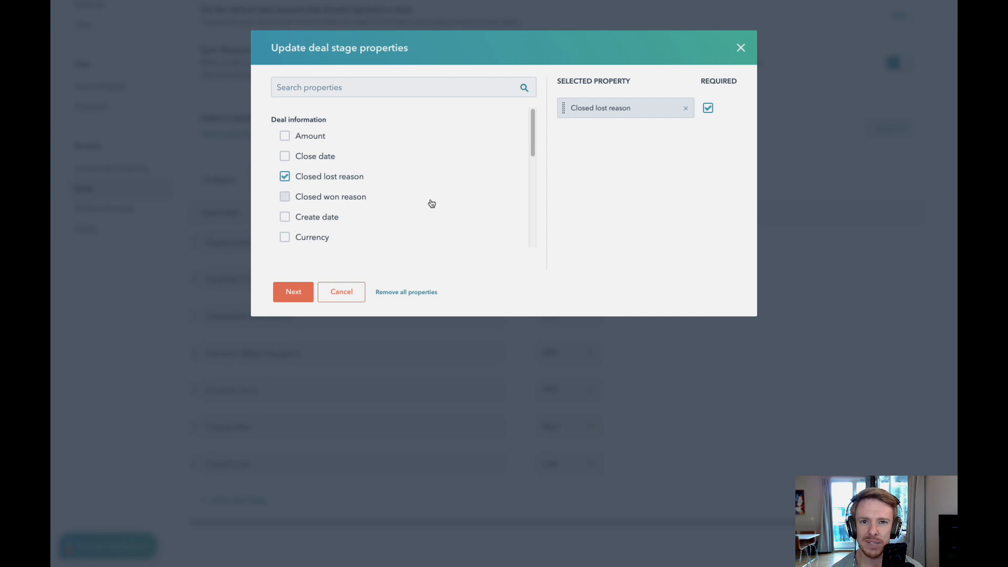
{"action": "left_click", "coordinate": [306, 295]}
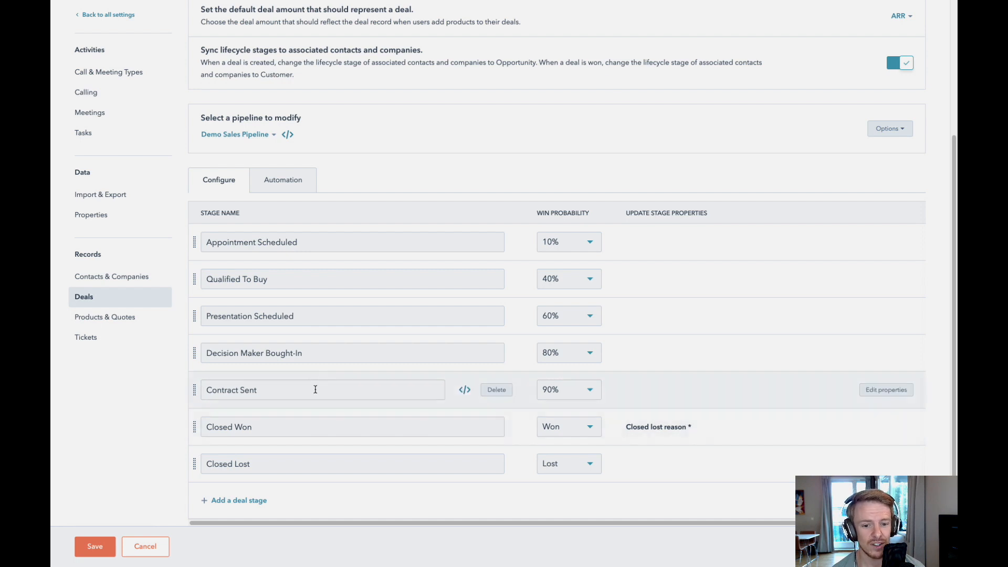
{"action": "left_click", "coordinate": [90, 551]}
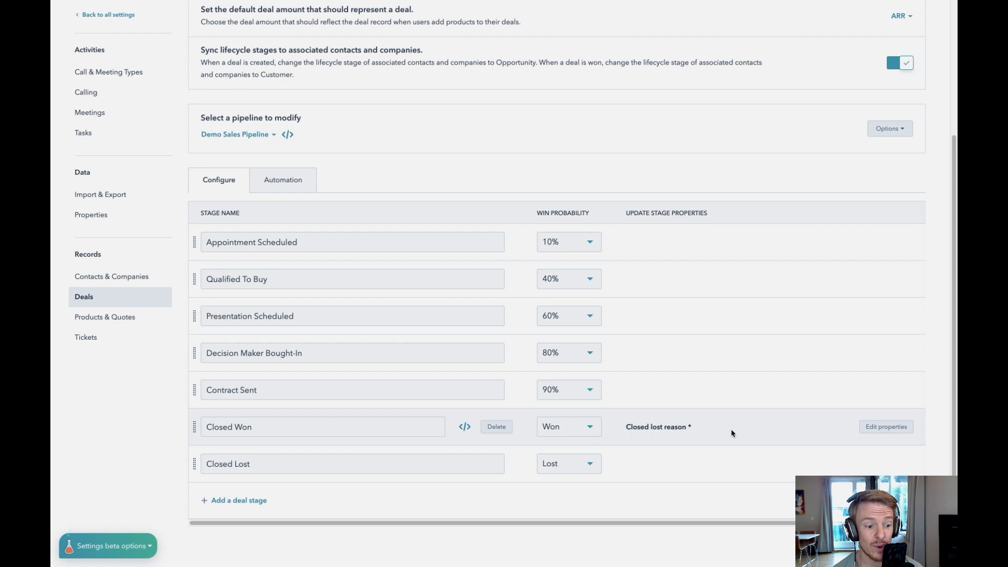
- Create a new deal pipeline named "New biz" and check the list of pipelines that can be modified
{"action": "scroll", "coordinate": [733, 432], "scroll_direction": "up", "scroll_amount": 1}
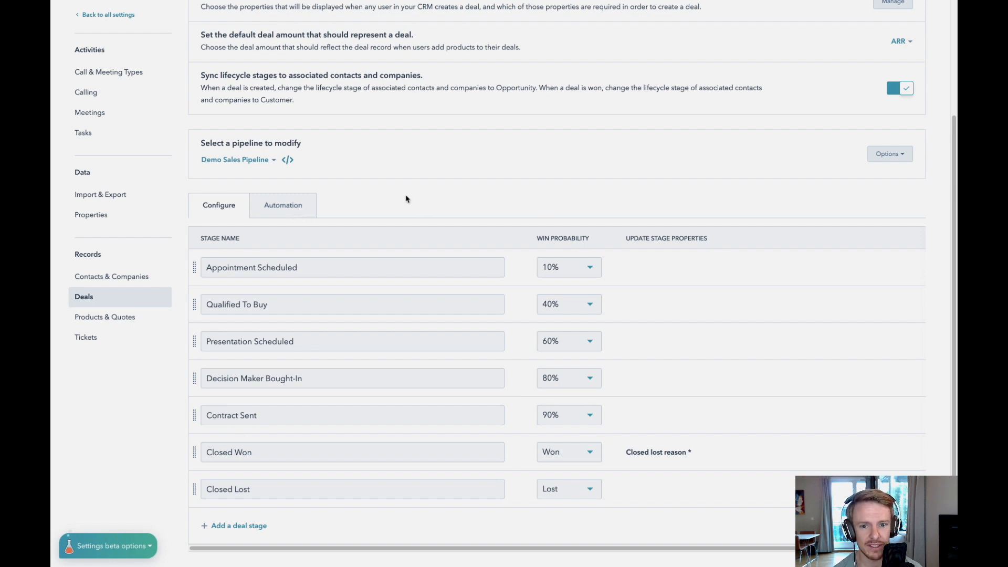
{"action": "scroll", "coordinate": [494, 194], "scroll_direction": "up", "scroll_amount": 3}
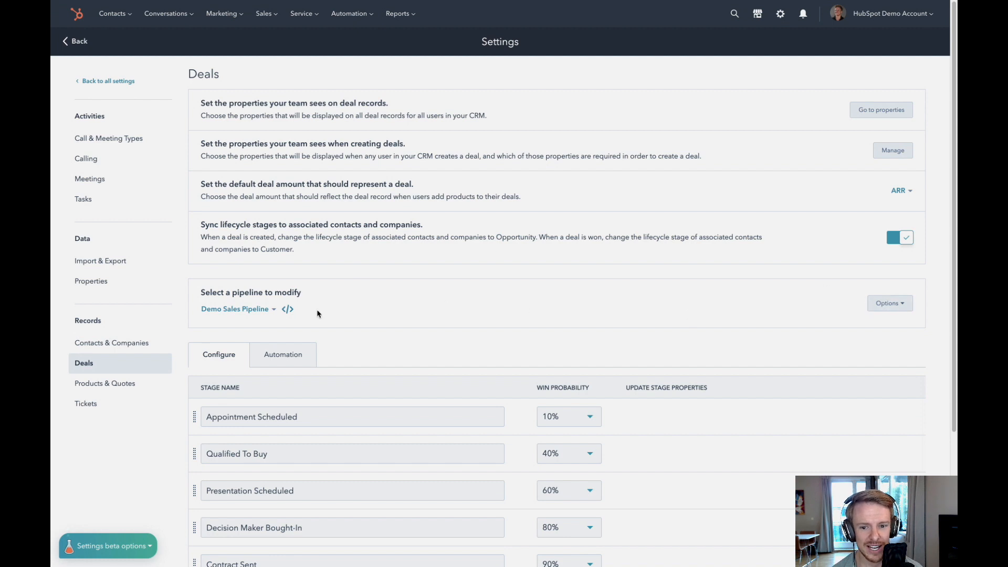
{"action": "left_click", "coordinate": [254, 311]}
{"action": "left_click", "coordinate": [254, 312]}
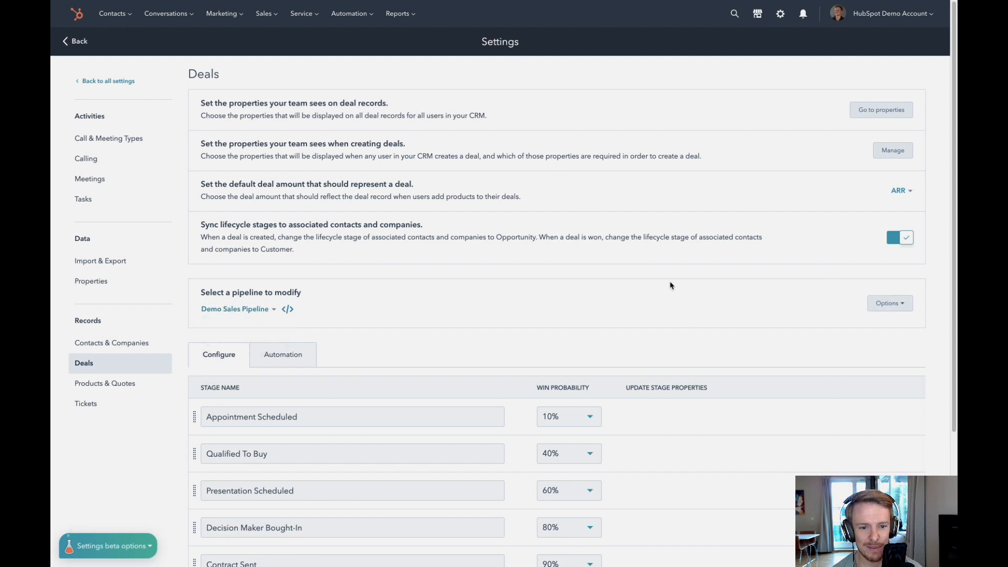
{"action": "left_click", "coordinate": [903, 305]}
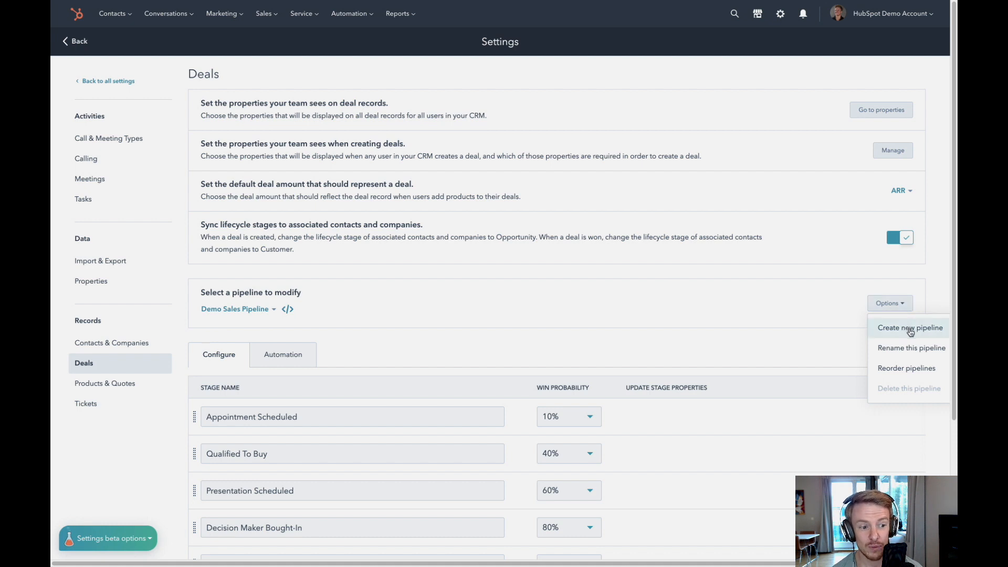
{"action": "left_click", "coordinate": [910, 329]}
{"action": "type", "text": "Hh"}
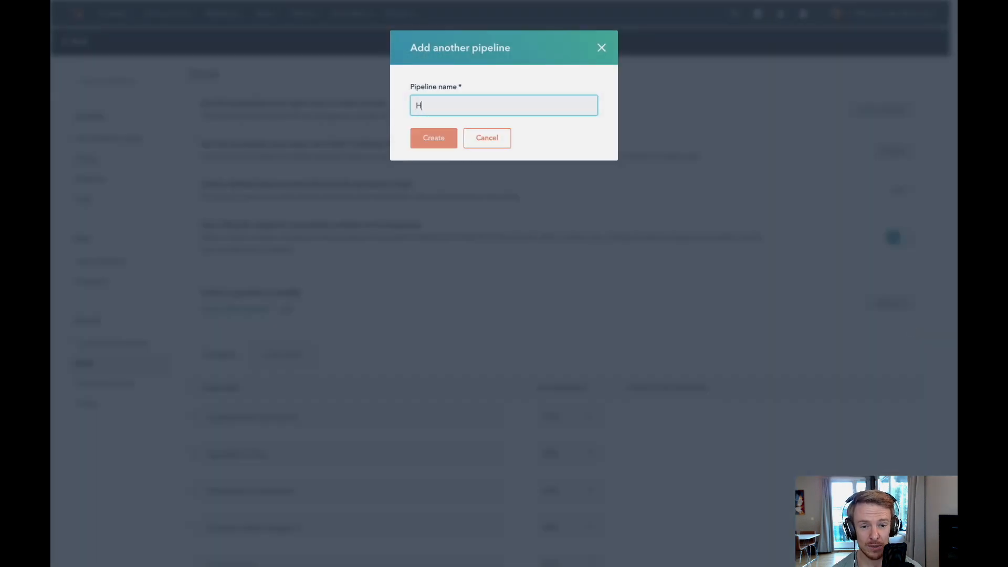
{"action": "key", "text": "BackSpace"}
{"action": "key", "text": "BackSpace"}
{"action": "type", "text": "New biz"}
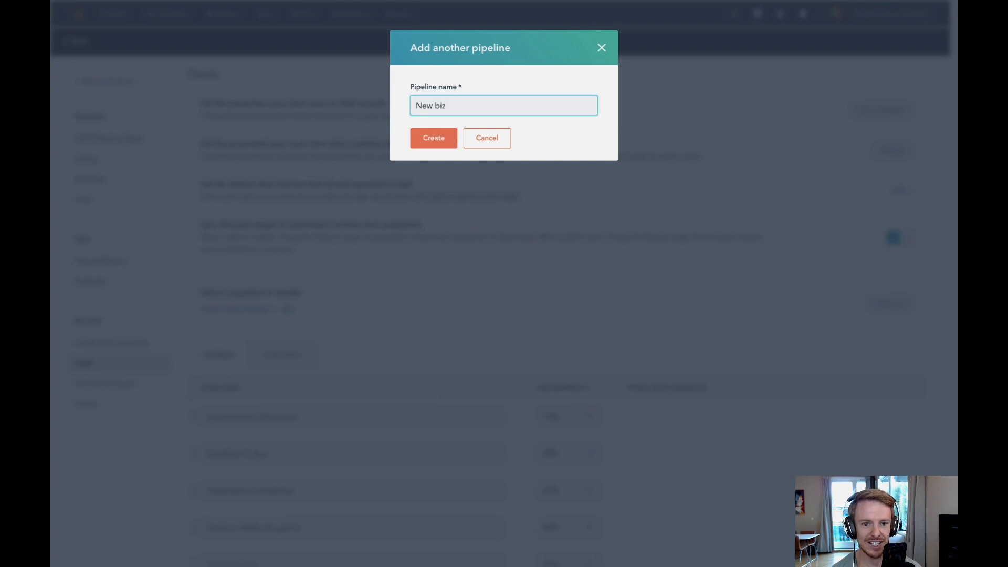
{"action": "left_click", "coordinate": [420, 140]}
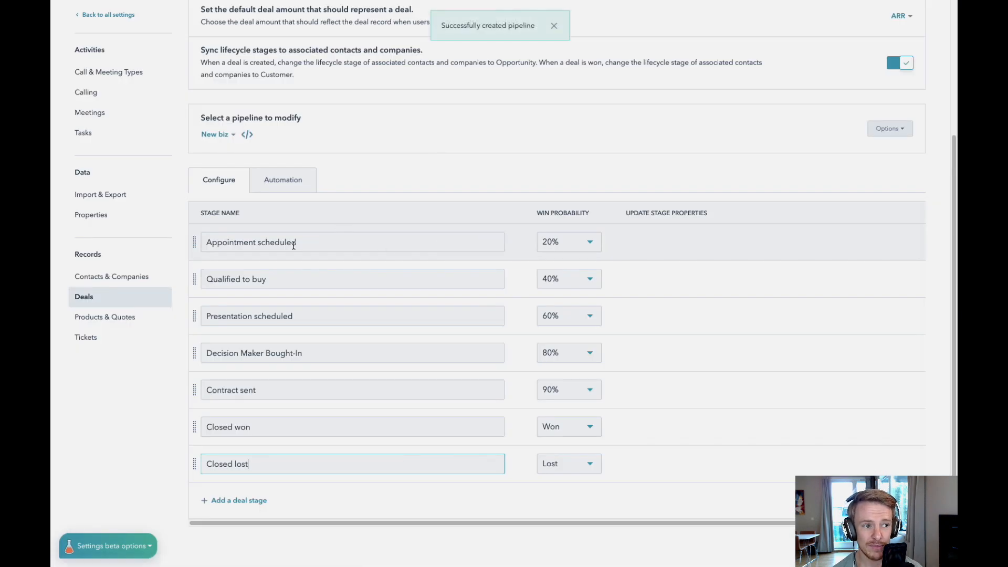
{"action": "left_click", "coordinate": [221, 135]}
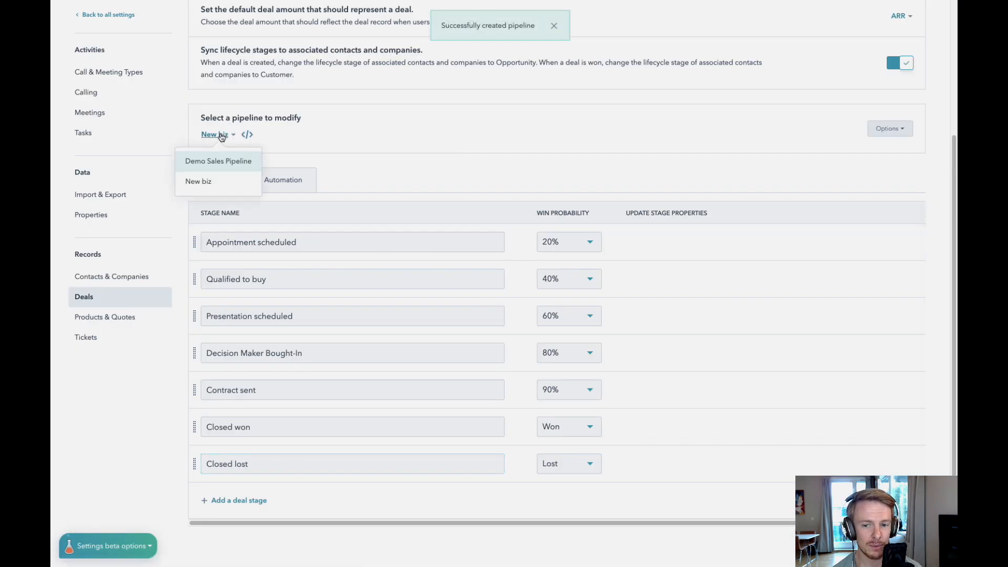
{"action": "left_click", "coordinate": [221, 137]}
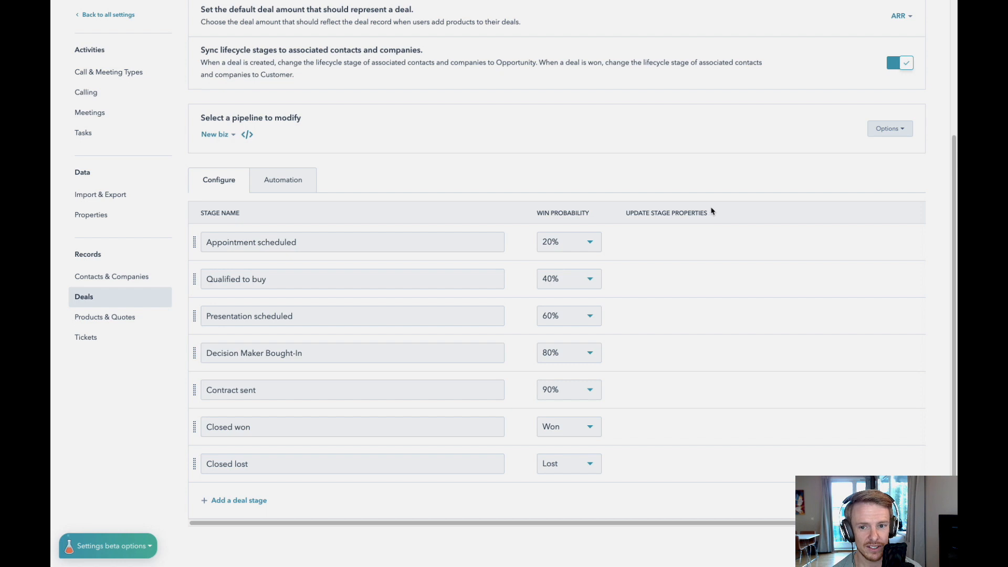
- Examine the available options for the default deal amount that should represent a deal
{"action": "scroll", "coordinate": [712, 211], "scroll_direction": "up", "scroll_amount": 3}
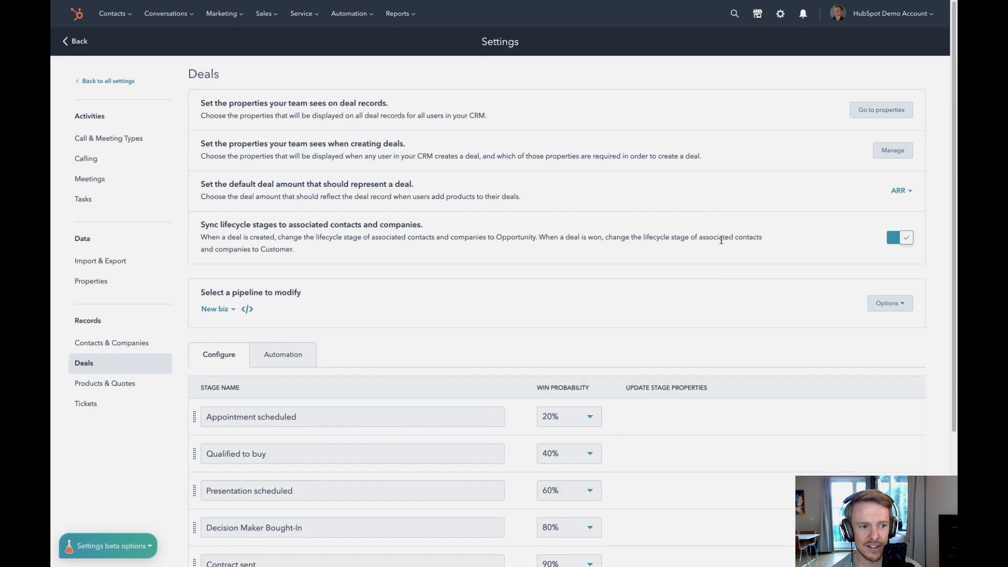
{"action": "left_click", "coordinate": [907, 194]}
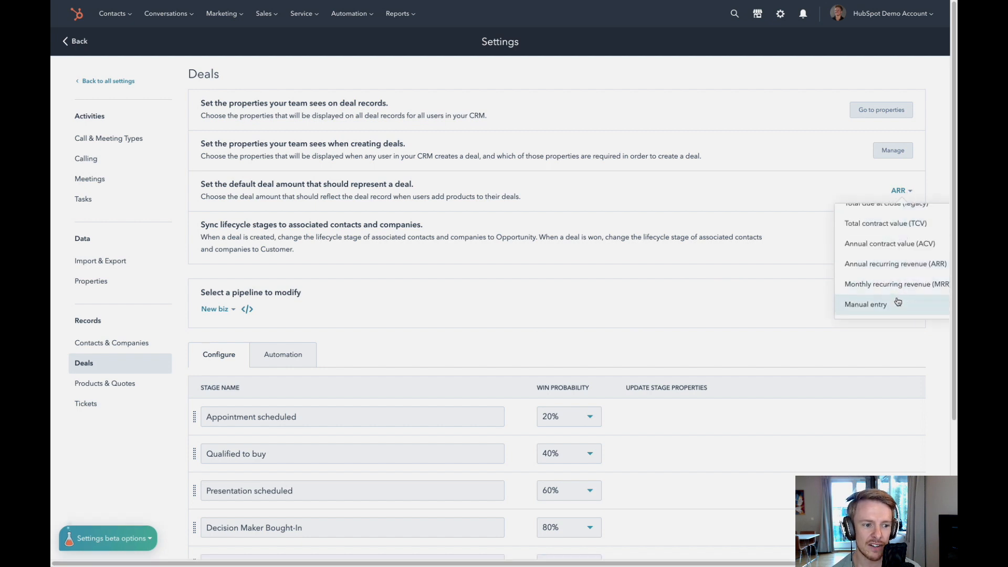
{"action": "scroll", "coordinate": [895, 221], "scroll_direction": "up", "scroll_amount": 1}
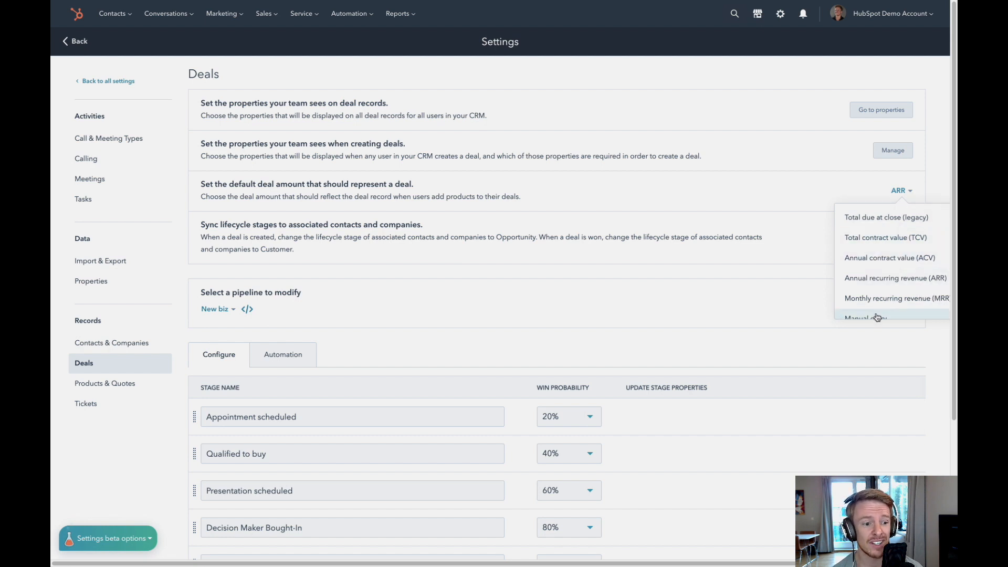
{"action": "scroll", "coordinate": [878, 317], "scroll_direction": "down", "scroll_amount": 1}
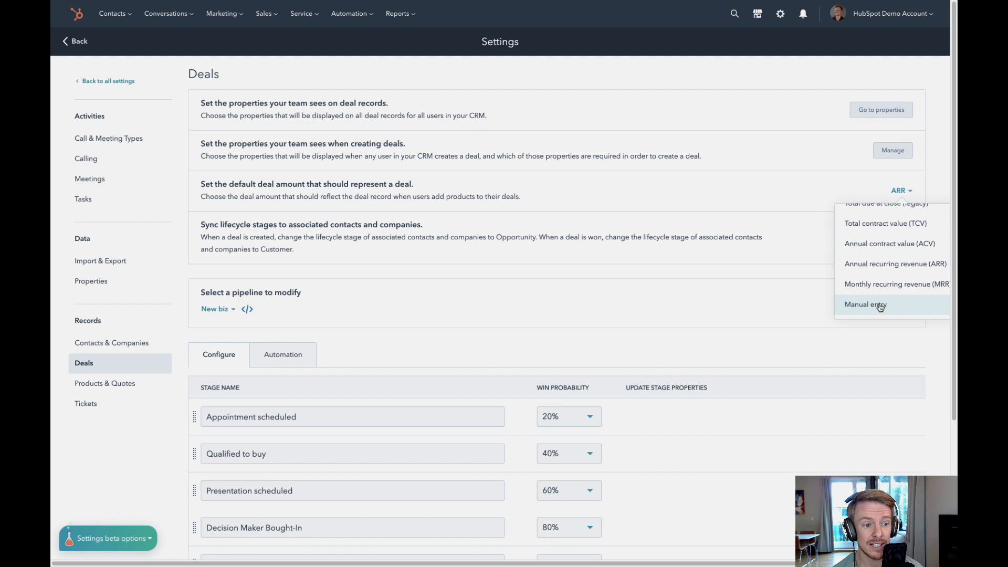
{"action": "scroll", "coordinate": [872, 231], "scroll_direction": "up", "scroll_amount": 1}
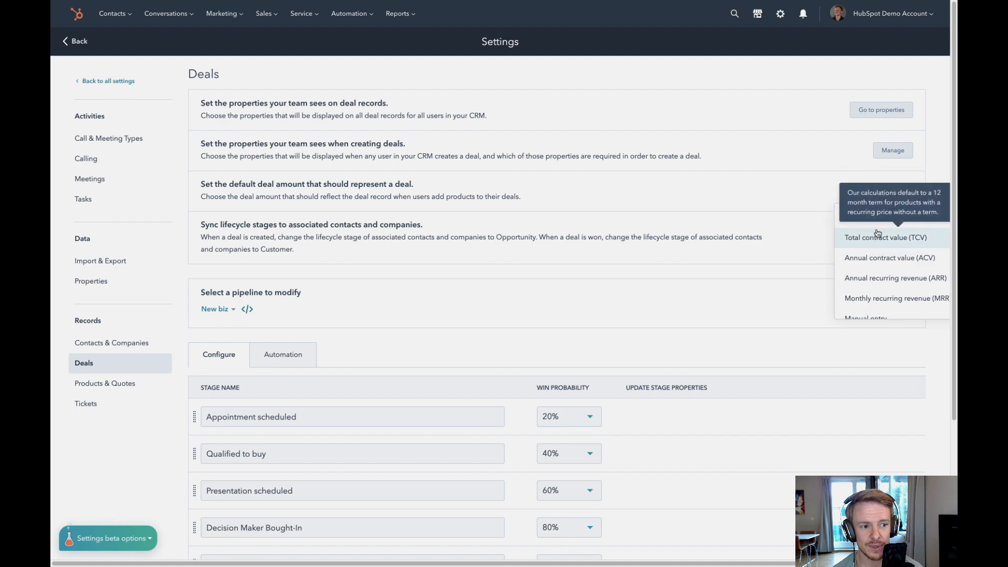
{"action": "left_click", "coordinate": [742, 195]}
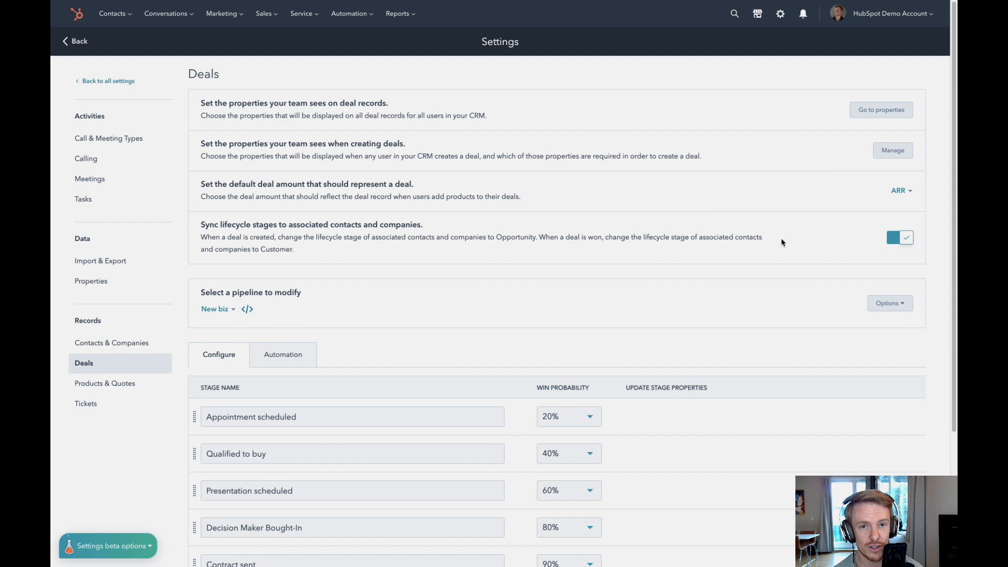
- Open the deal record sidebar properties and examine the About this deal section and the Deal information group
{"action": "left_click", "coordinate": [883, 112]}
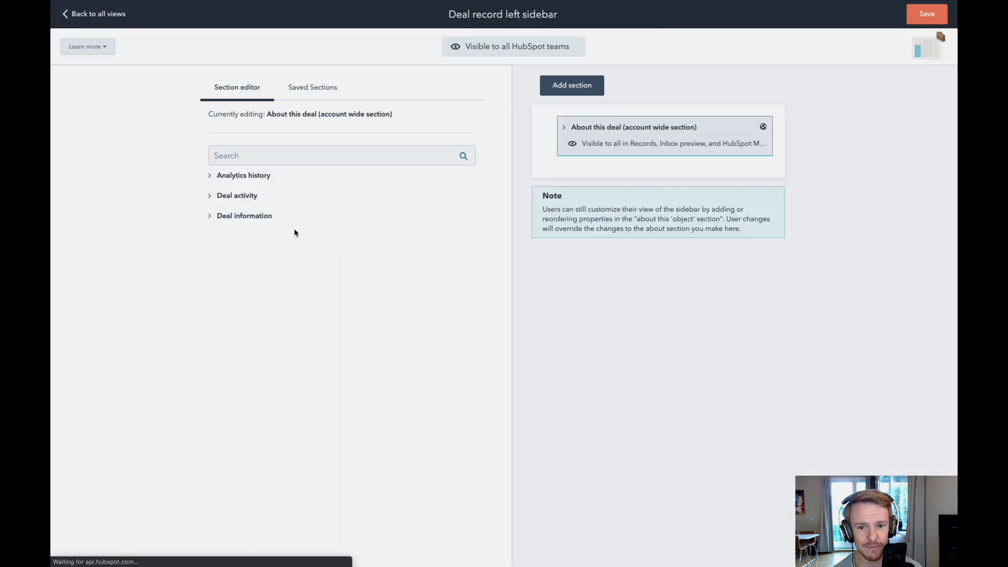
{"action": "left_click", "coordinate": [605, 131]}
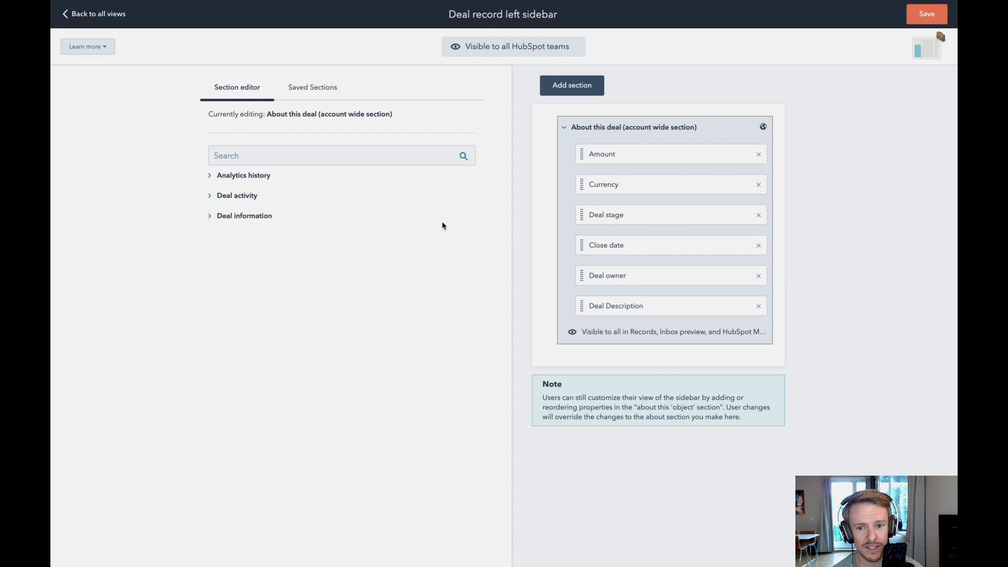
{"action": "left_click", "coordinate": [289, 217]}
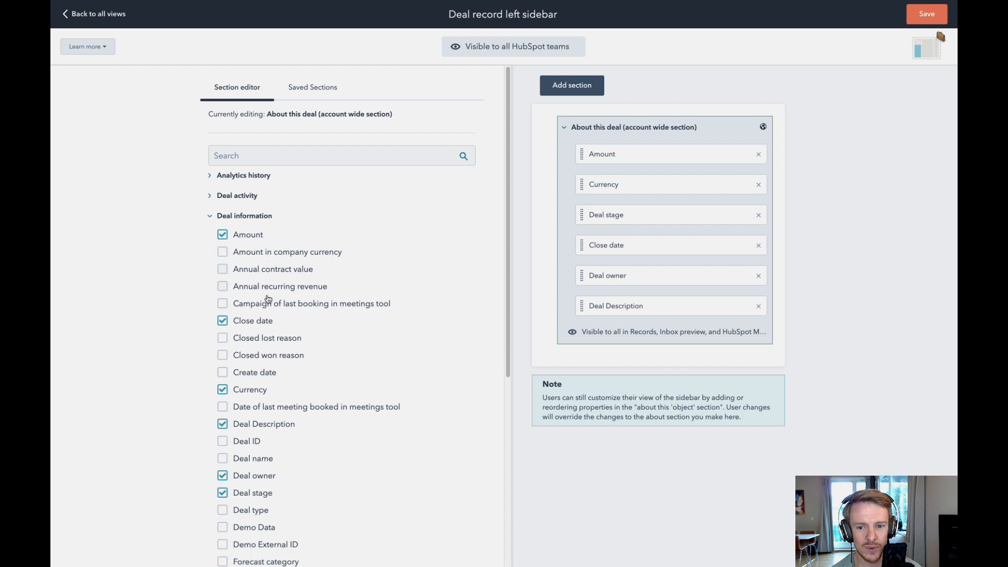
{"action": "left_click", "coordinate": [241, 216]}
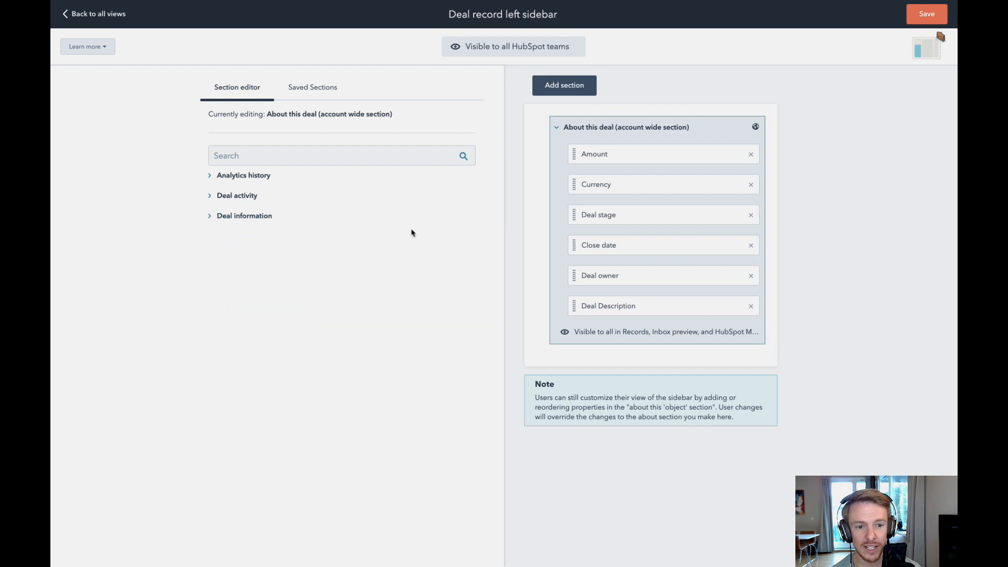
- Remove the Currency property from the About this deal section of the deal record sidebar
{"action": "mouse_move", "coordinate": [607, 184]}
{"action": "left_mouse_down"}
{"action": "mouse_move", "coordinate": [617, 301]}
{"action": "mouse_move", "coordinate": [607, 173]}
{"action": "mouse_move", "coordinate": [605, 182]}
{"action": "left_mouse_up"}
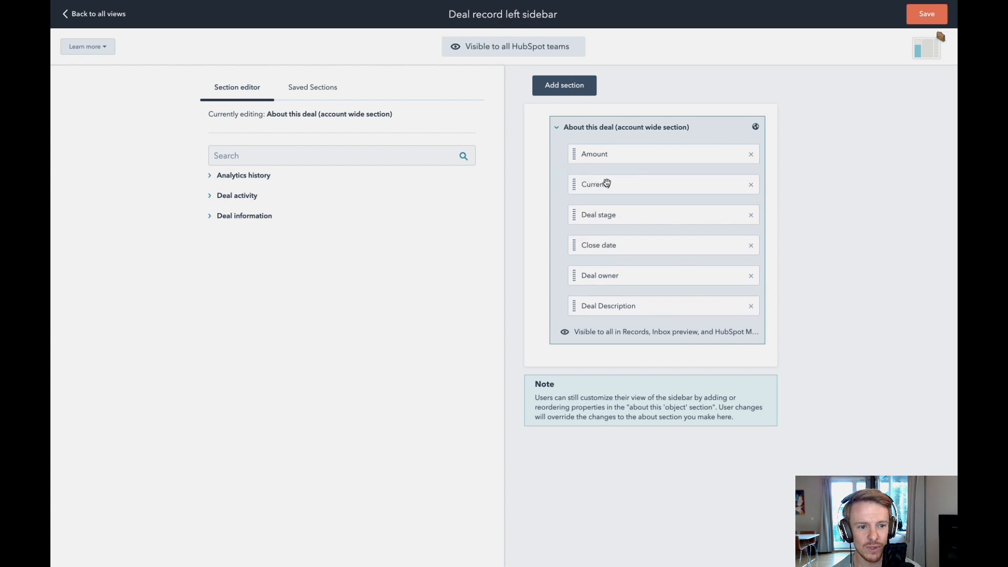
{"action": "left_click", "coordinate": [751, 184]}
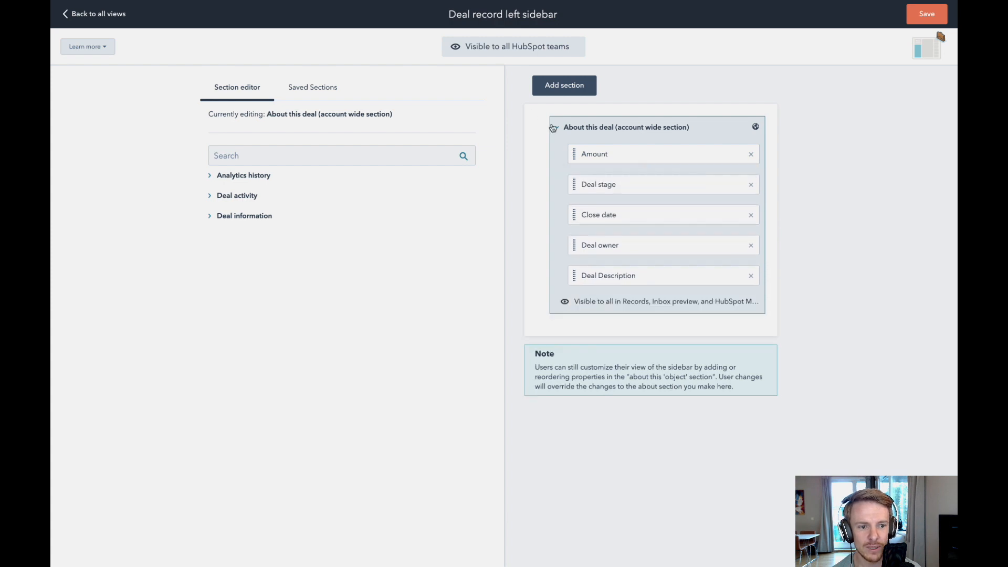
- Add a new section named "New customers" to the deal record sidebar
{"action": "left_click", "coordinate": [577, 87]}
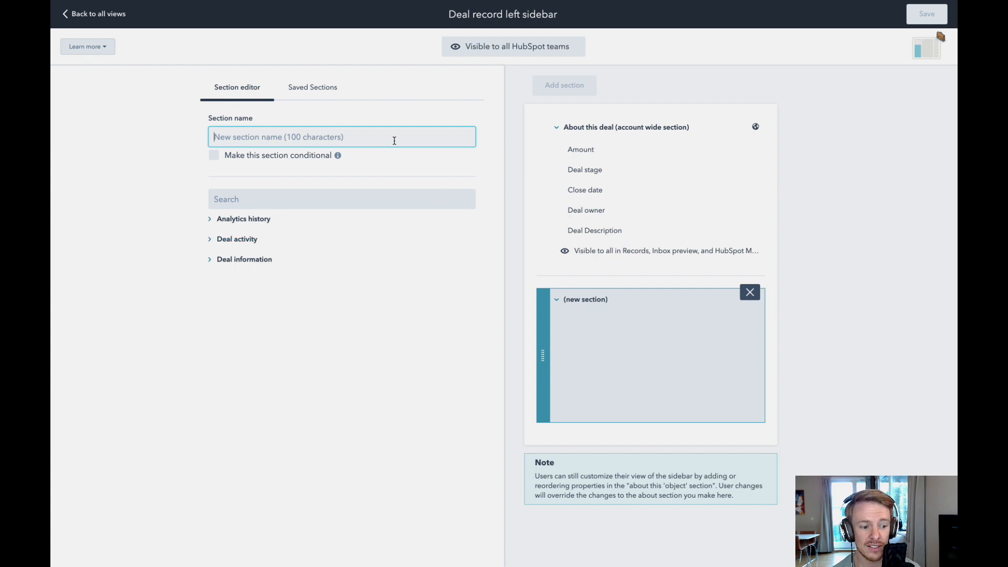
{"action": "type", "text": "Biz"}
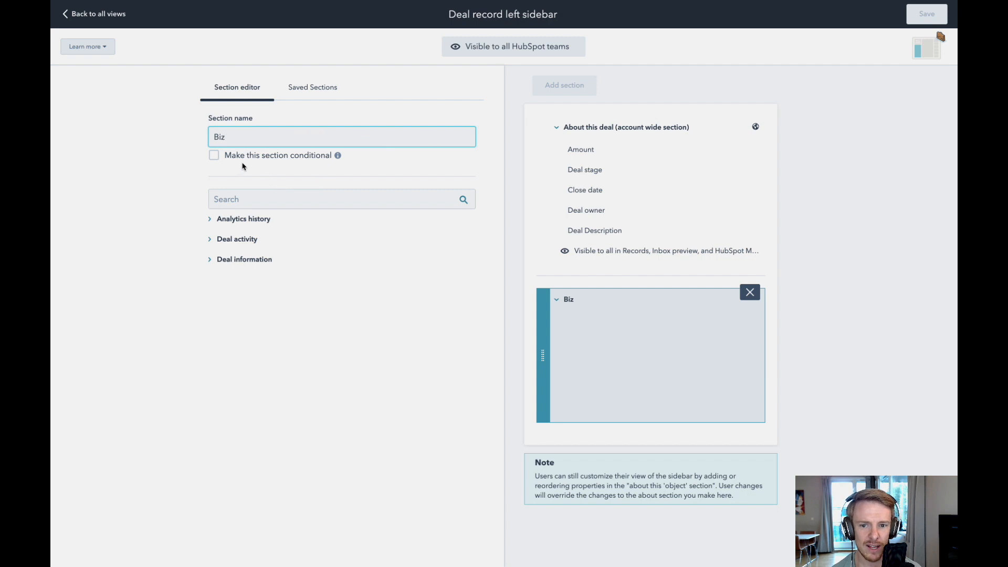
{"action": "key", "text": "BackSpace"}
{"action": "key", "text": "BackSpace"}
{"action": "key", "text": "BackSpace"}
{"action": "type", "text": "New b"}
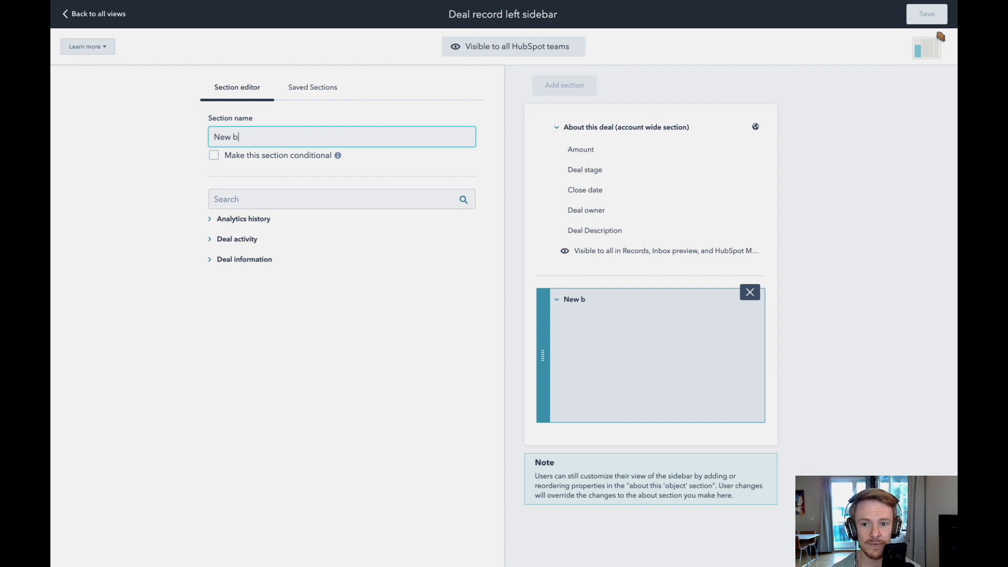
{"action": "type", "text": "z"}
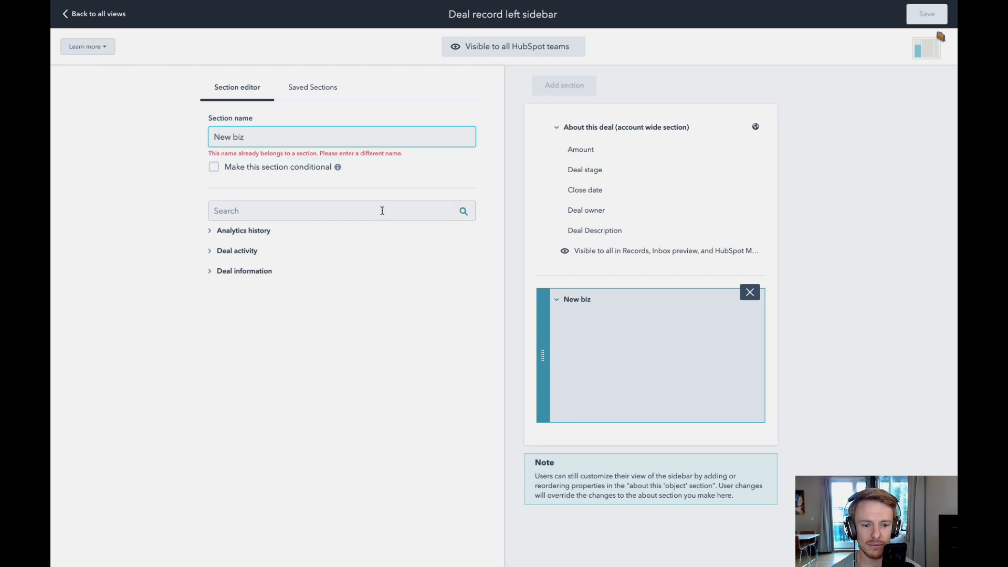
{"action": "key", "text": "BackSpace"}
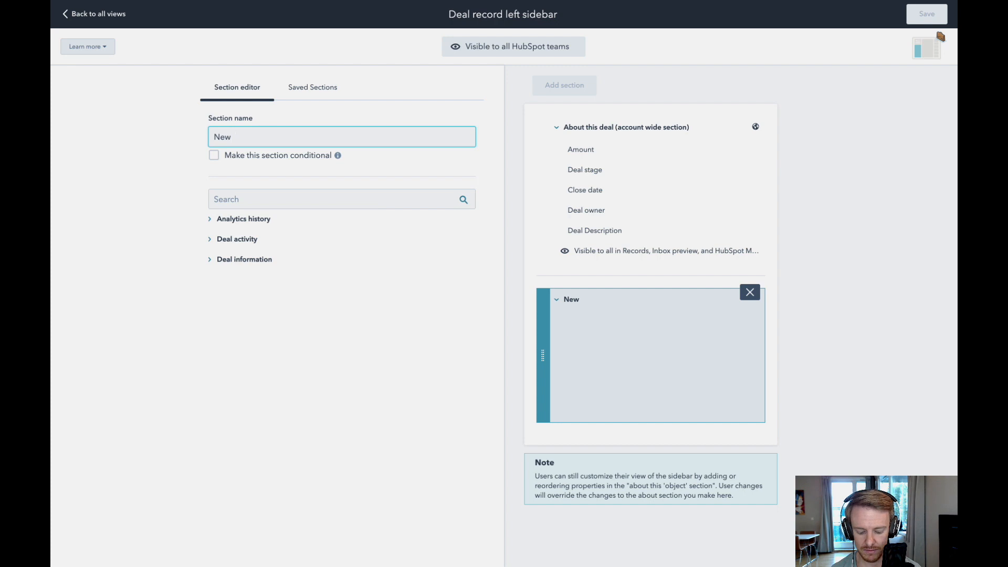
{"action": "type", "text": "customers"}
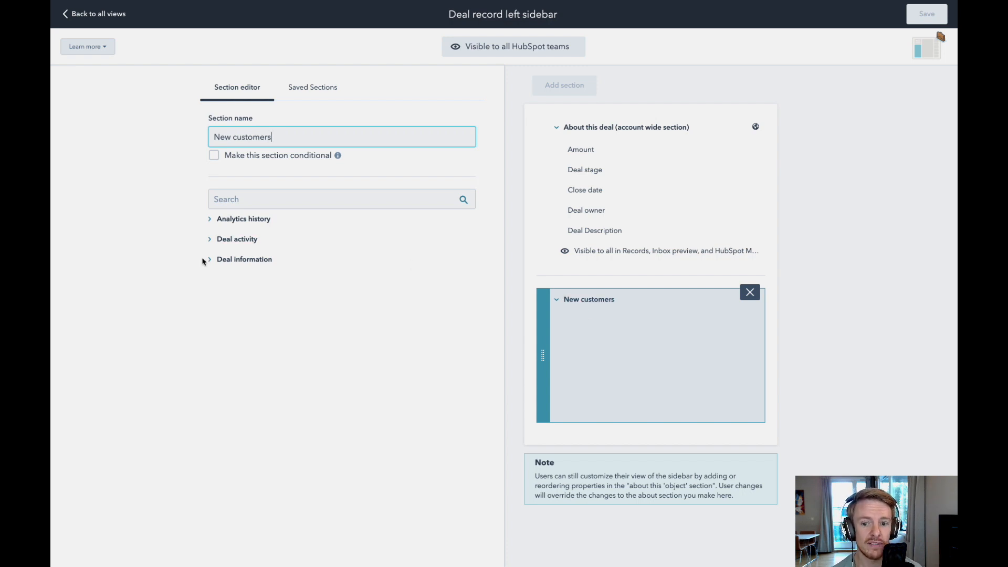
- Add Closed won reason, Create date and Campaign of last booking in meetings tool to the New customers section, placing the campaign above Create date
{"action": "left_click", "coordinate": [218, 259]}
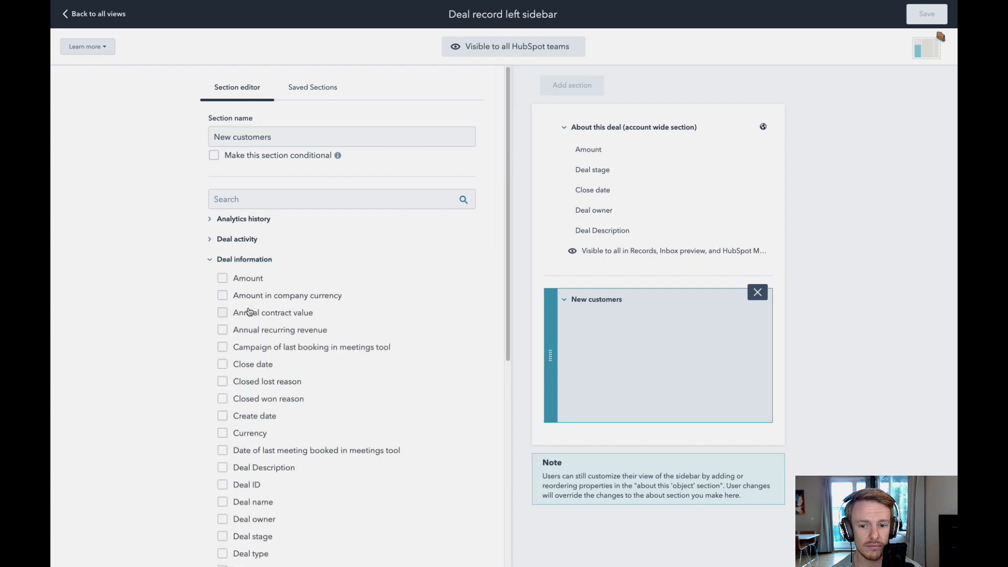
{"action": "left_click", "coordinate": [245, 399]}
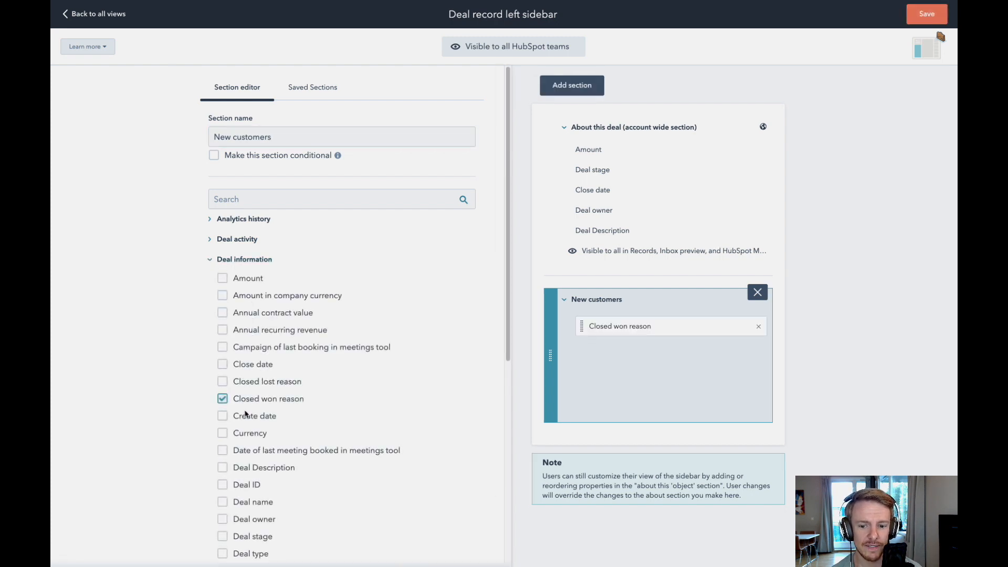
{"action": "left_click", "coordinate": [247, 416]}
{"action": "left_click", "coordinate": [265, 347]}
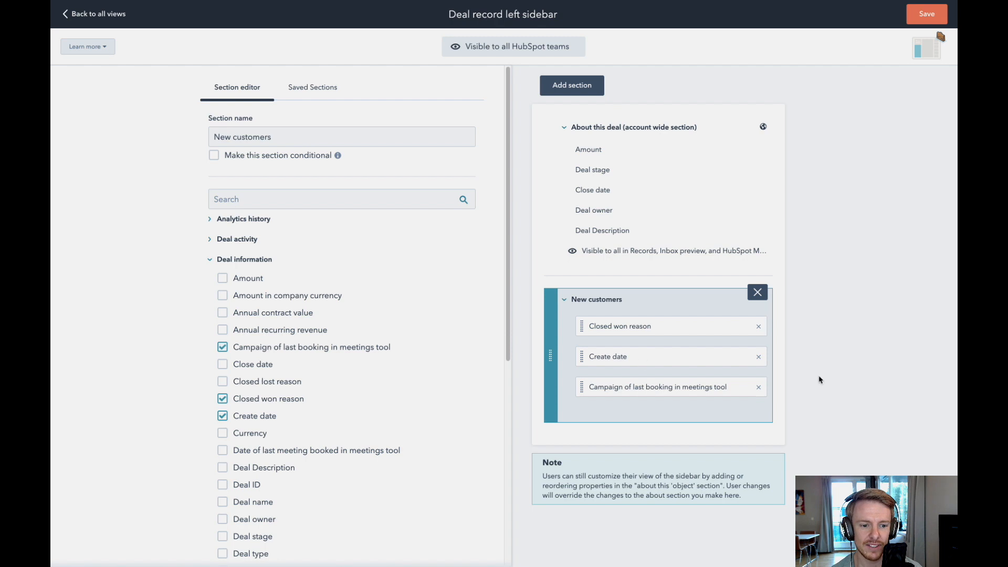
{"action": "left_click_drag", "start_coordinate": [633, 388], "coordinate": [635, 355]}
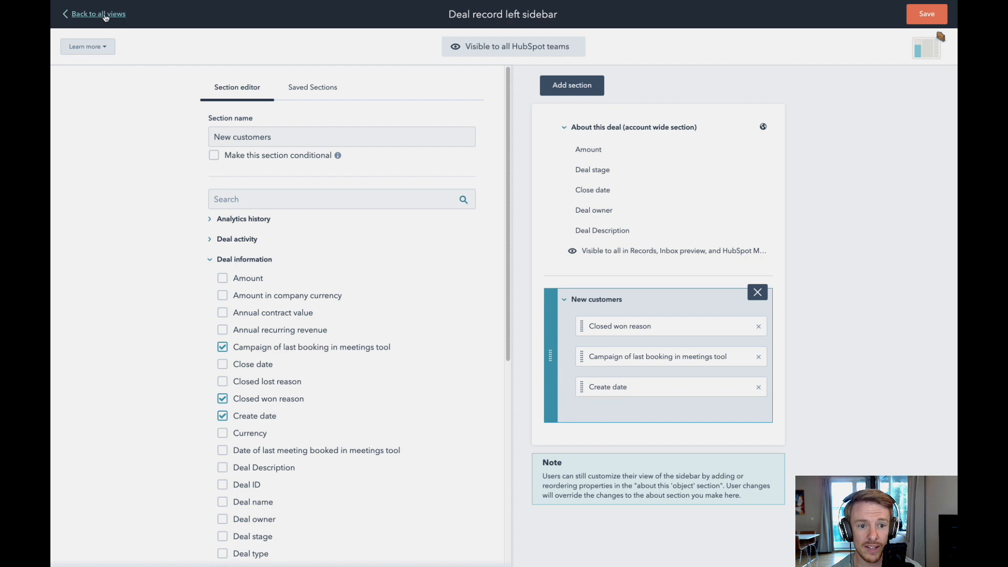
- Make the New customers section conditional on the Pipeline property being New biz and save the sidebar
{"action": "left_click", "coordinate": [275, 156]}
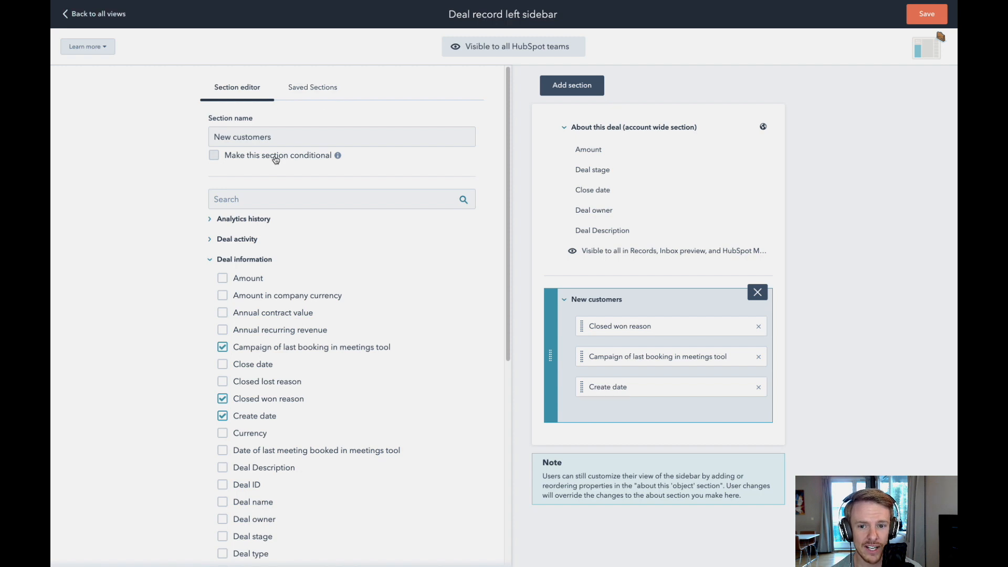
{"action": "left_click", "coordinate": [285, 202]}
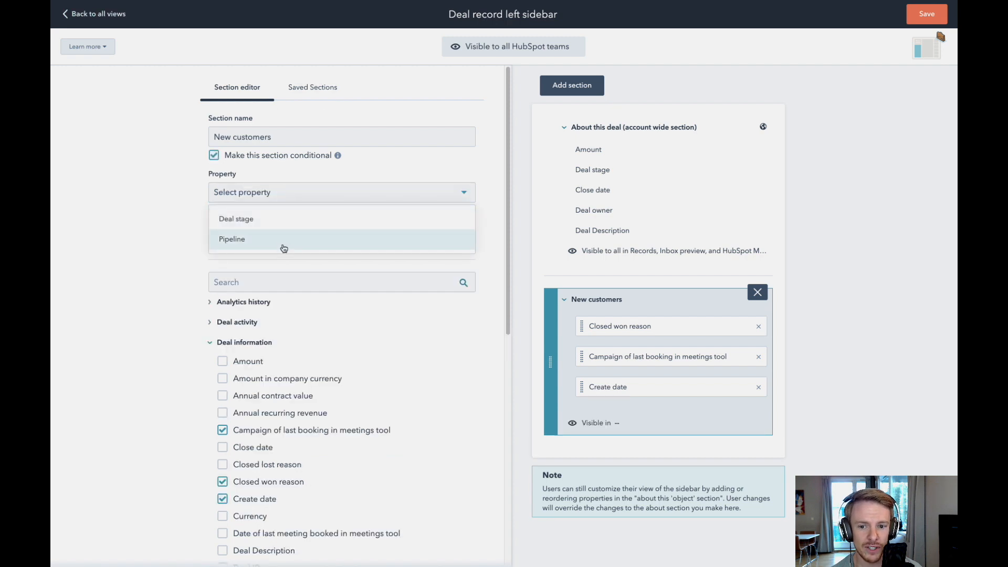
{"action": "left_click", "coordinate": [274, 223]}
{"action": "left_click", "coordinate": [277, 196]}
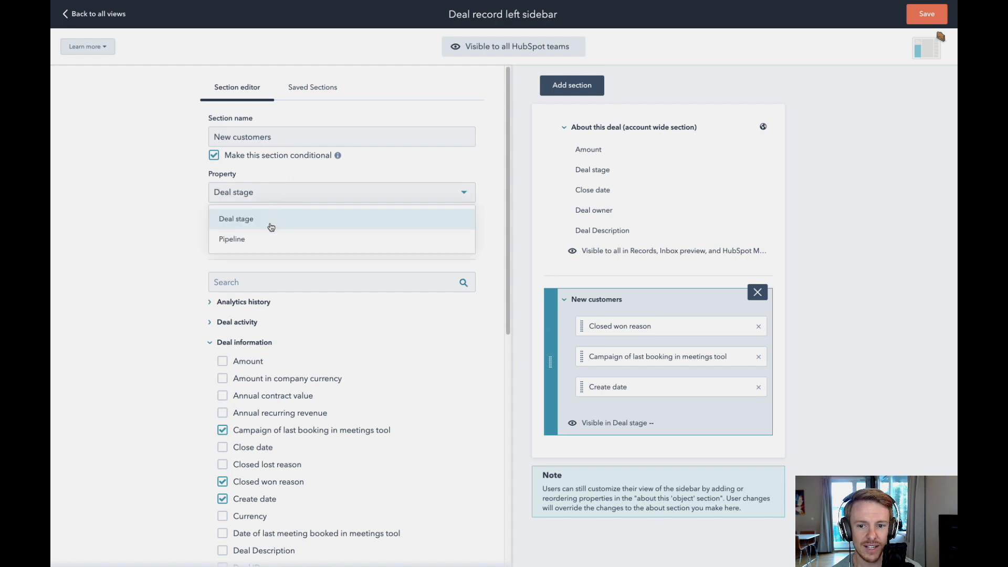
{"action": "left_click", "coordinate": [269, 238]}
{"action": "left_click", "coordinate": [268, 238]}
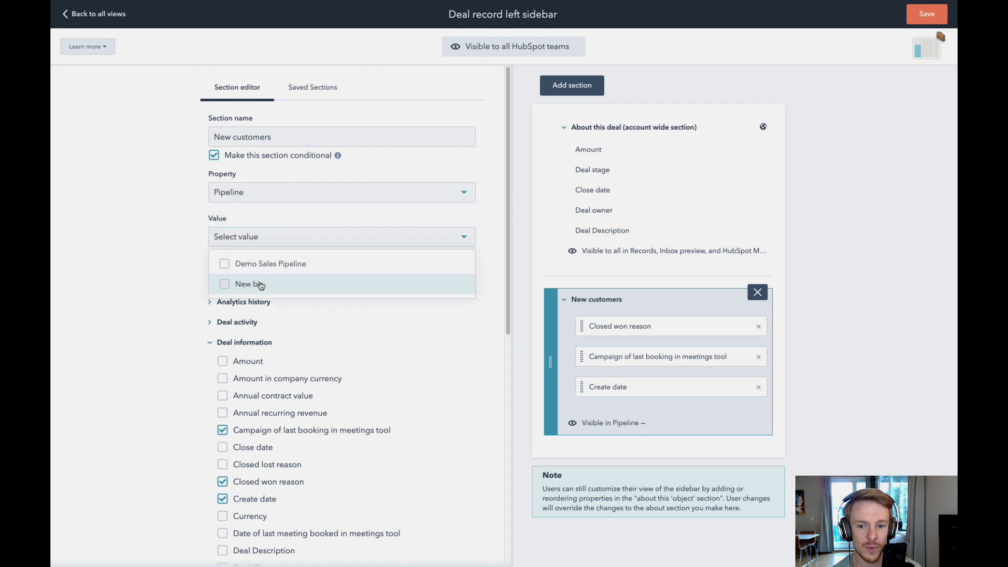
{"action": "left_click", "coordinate": [256, 284]}
{"action": "left_click", "coordinate": [165, 238]}
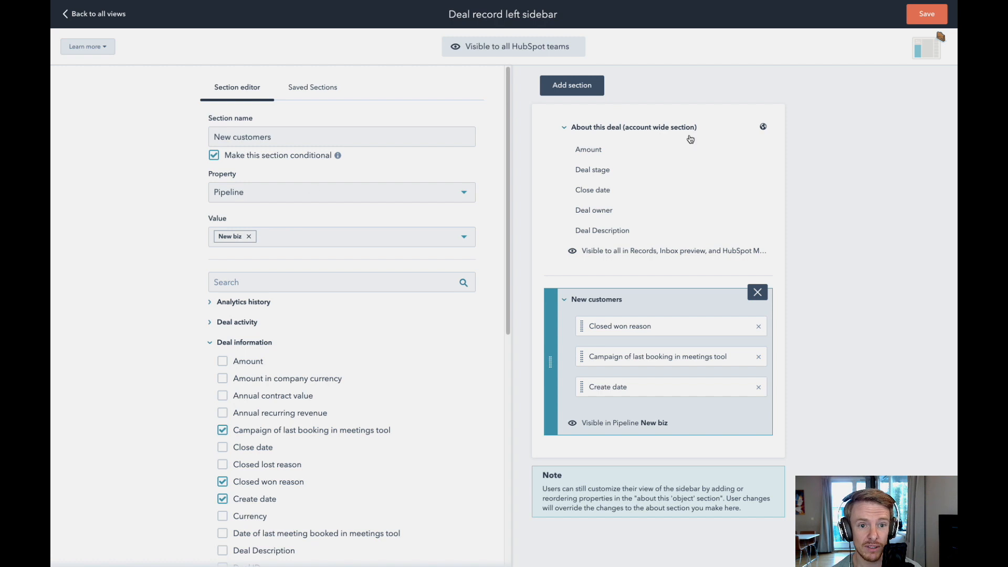
{"action": "left_click", "coordinate": [927, 15]}
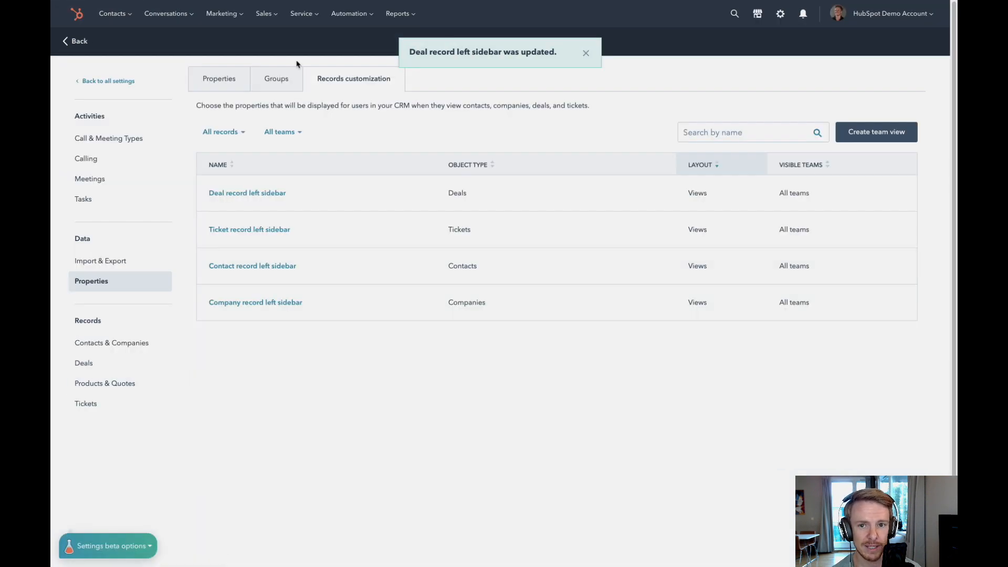
- Open the deals board from Sales and check which pipelines can be selected
{"action": "left_click", "coordinate": [267, 17]}
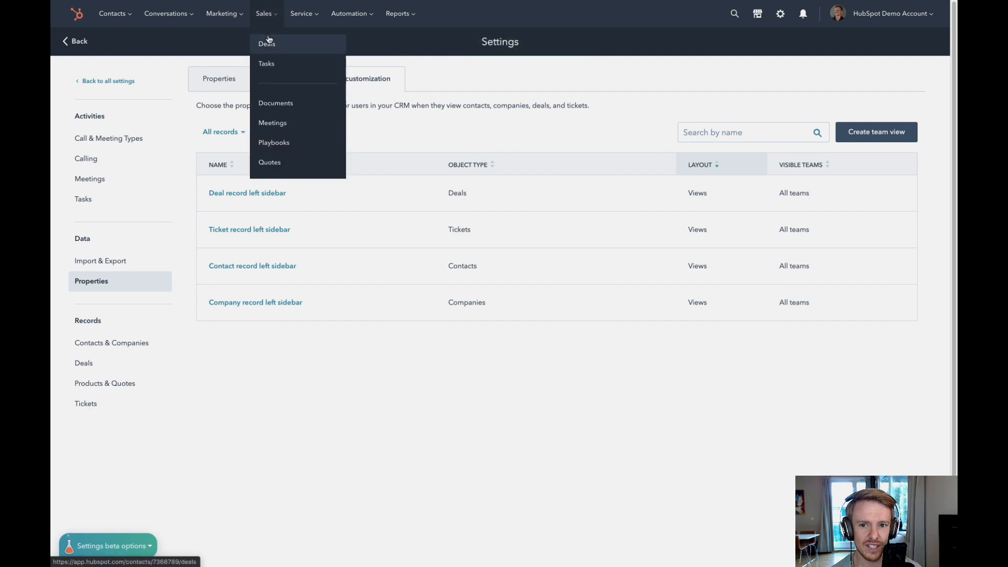
{"action": "left_click", "coordinate": [268, 44]}
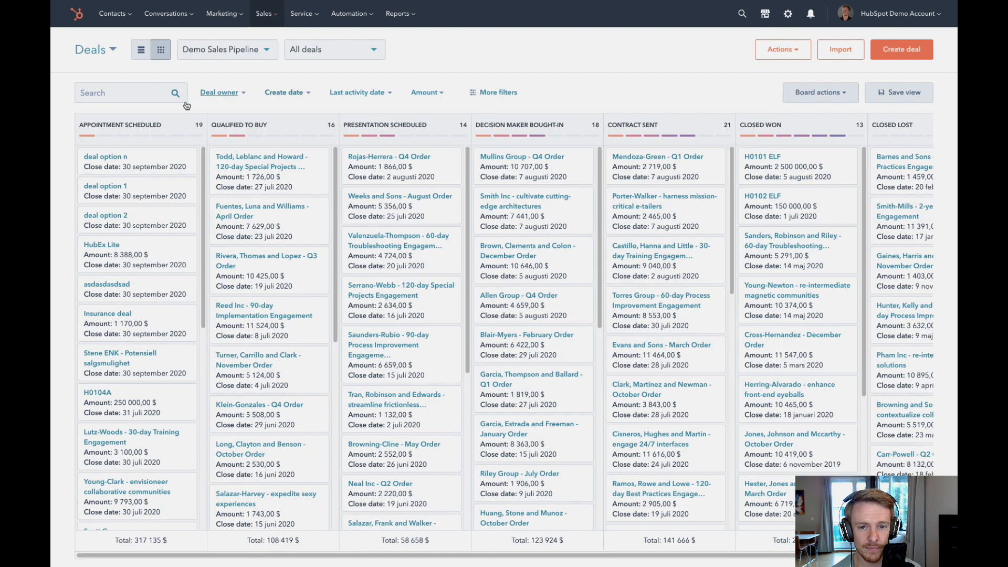
{"action": "left_click", "coordinate": [221, 52]}
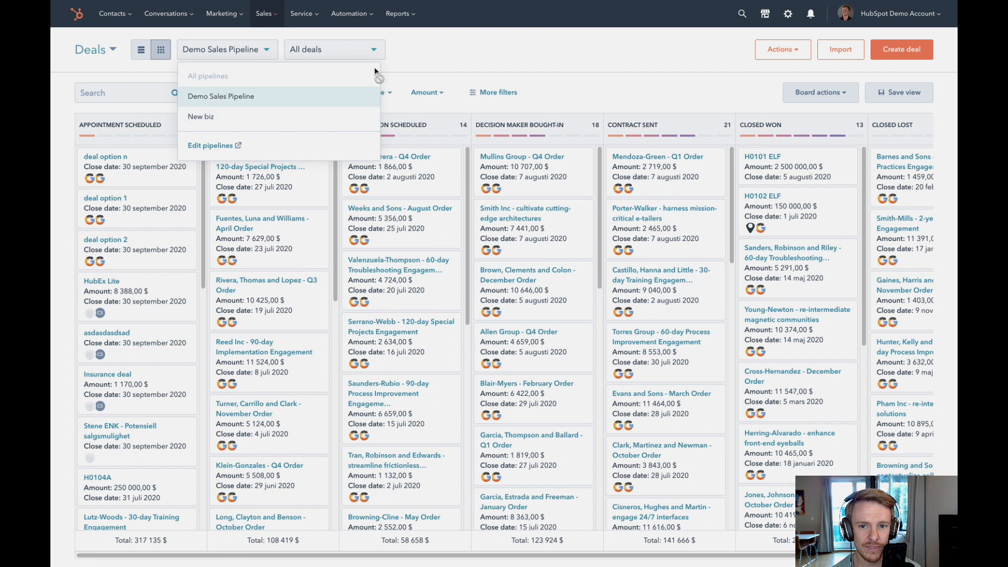
{"action": "left_click", "coordinate": [481, 60]}
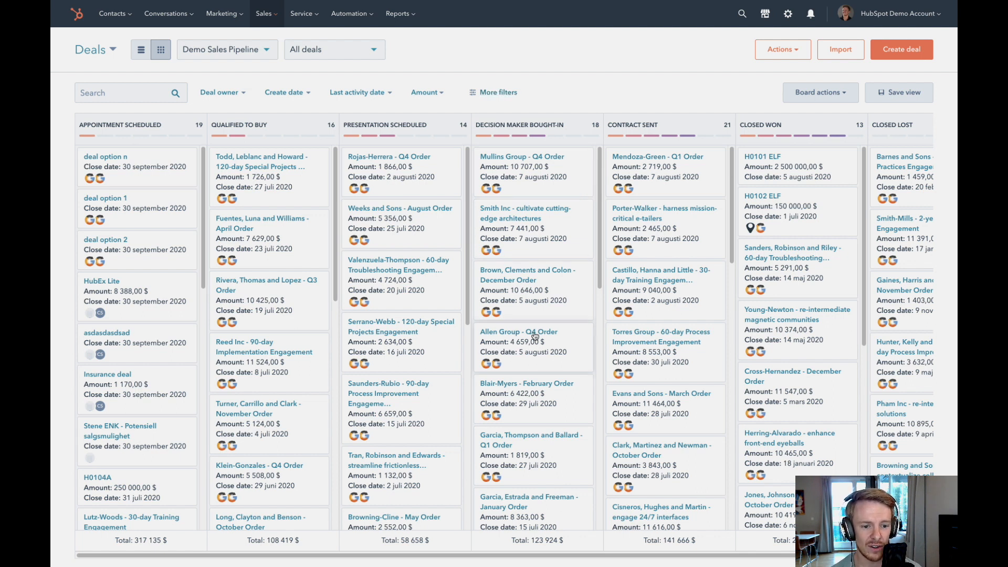
- Filter the Demo Sales Pipeline board to deals whose Deal owner is any of Me
{"action": "left_click", "coordinate": [502, 98]}
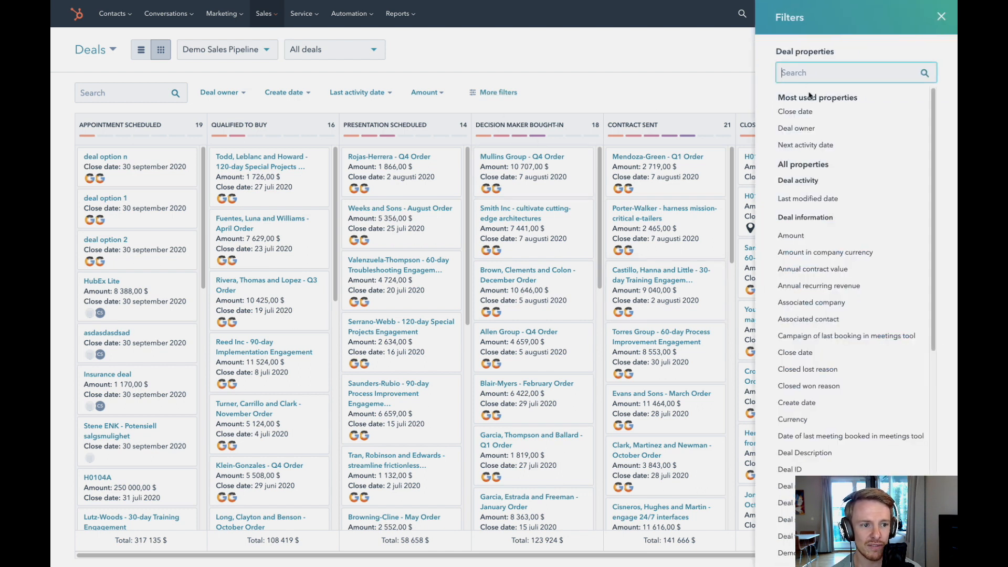
{"action": "left_click", "coordinate": [800, 132]}
{"action": "left_click", "coordinate": [807, 101]}
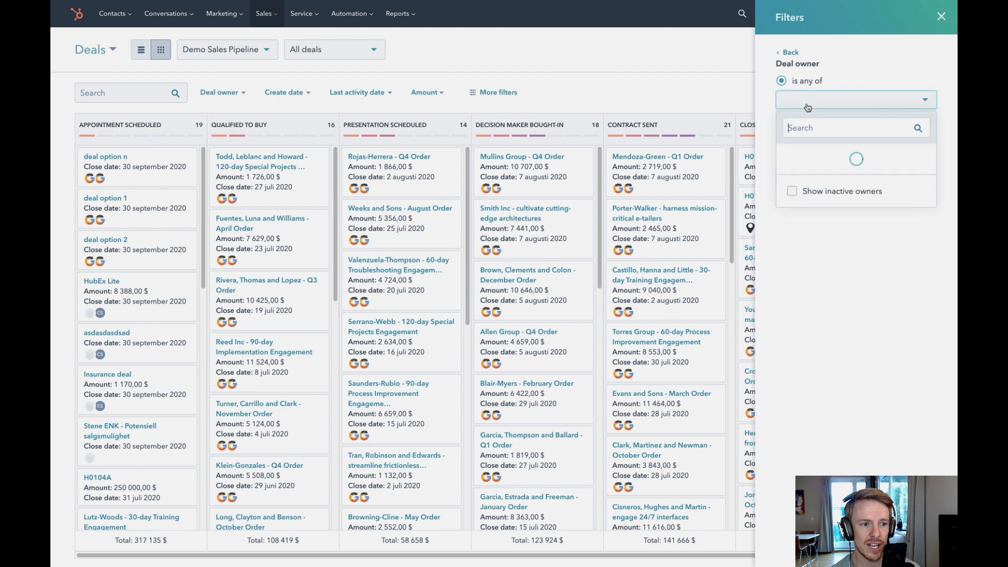
{"action": "left_click", "coordinate": [812, 168]}
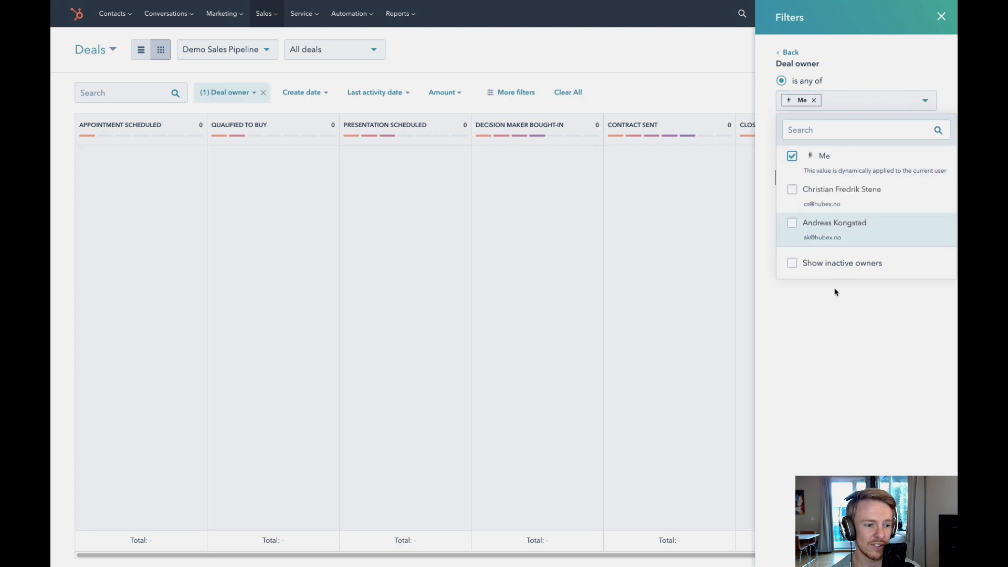
{"action": "left_click", "coordinate": [838, 329]}
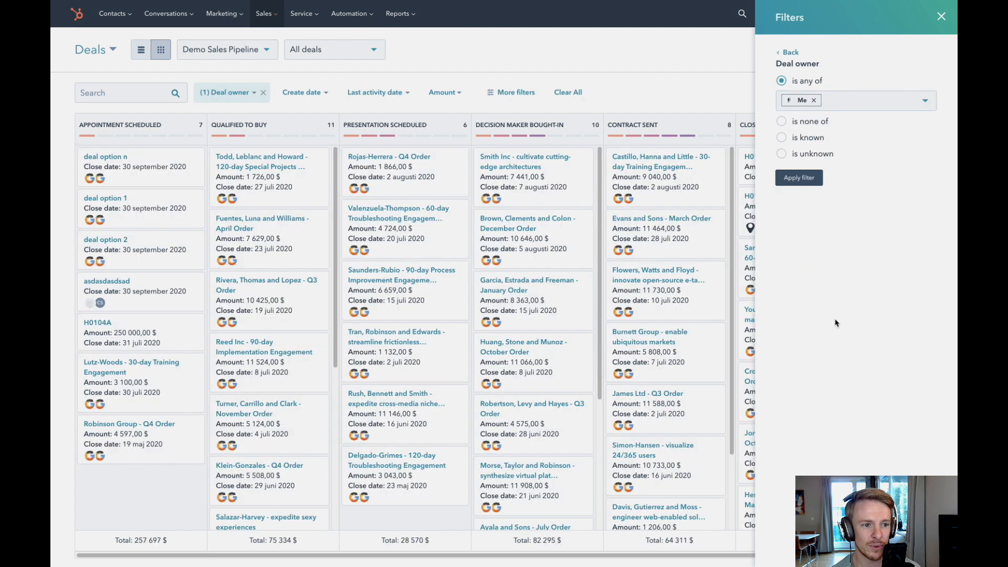
{"action": "left_click", "coordinate": [798, 179]}
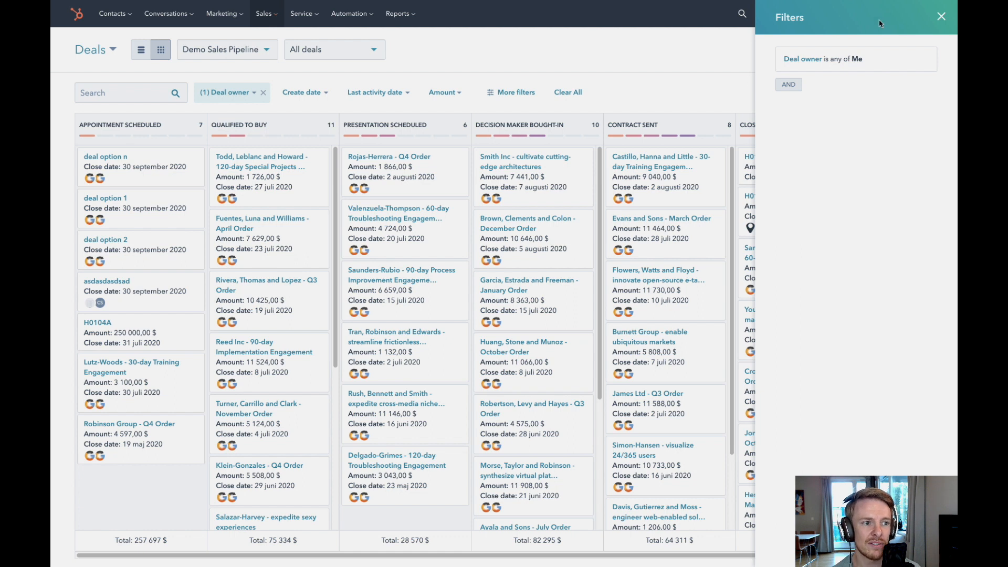
{"action": "left_click", "coordinate": [942, 17]}
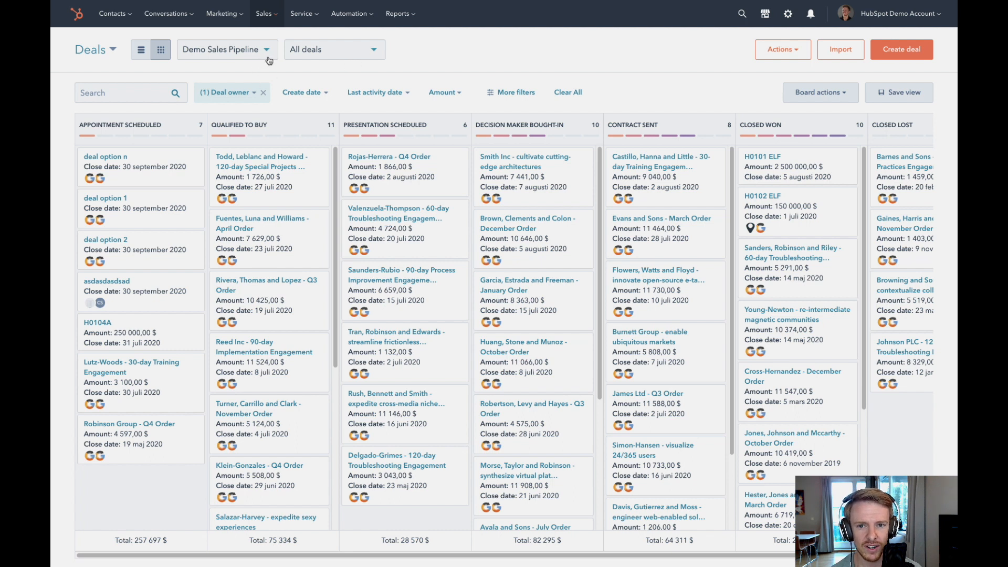
- Look through the list of saved deal views
{"action": "left_click", "coordinate": [336, 50]}
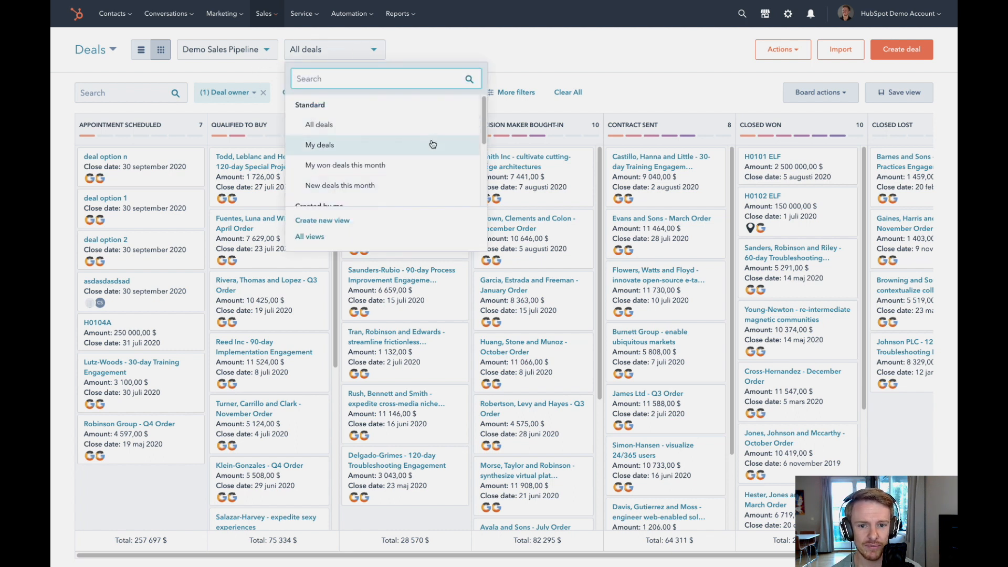
{"action": "scroll", "coordinate": [433, 146], "scroll_direction": "down", "scroll_amount": 1}
{"action": "left_click", "coordinate": [593, 60]}
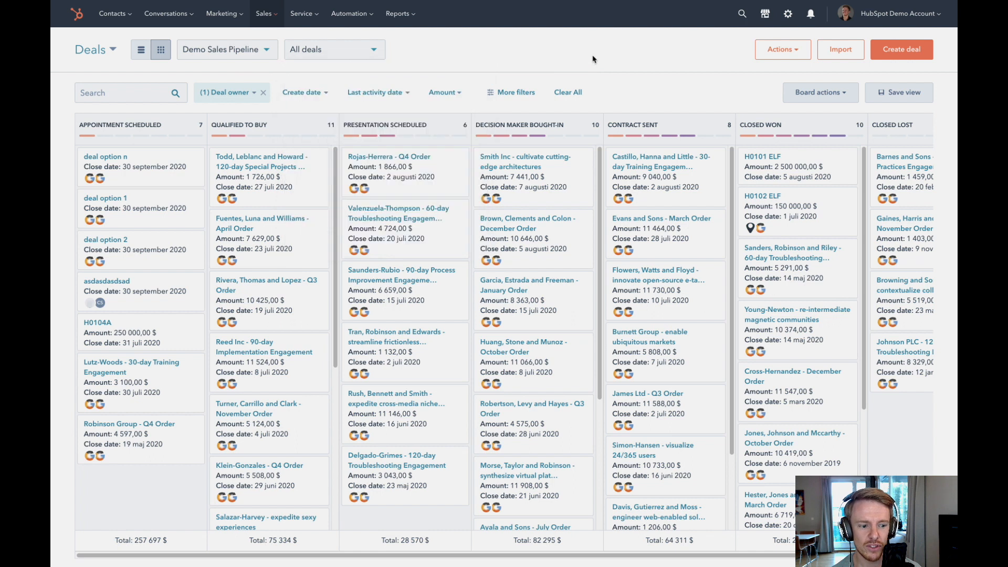
- Save the filtered deals as a new private view named "Me" and display the deals as a table
{"action": "left_click", "coordinate": [900, 96]}
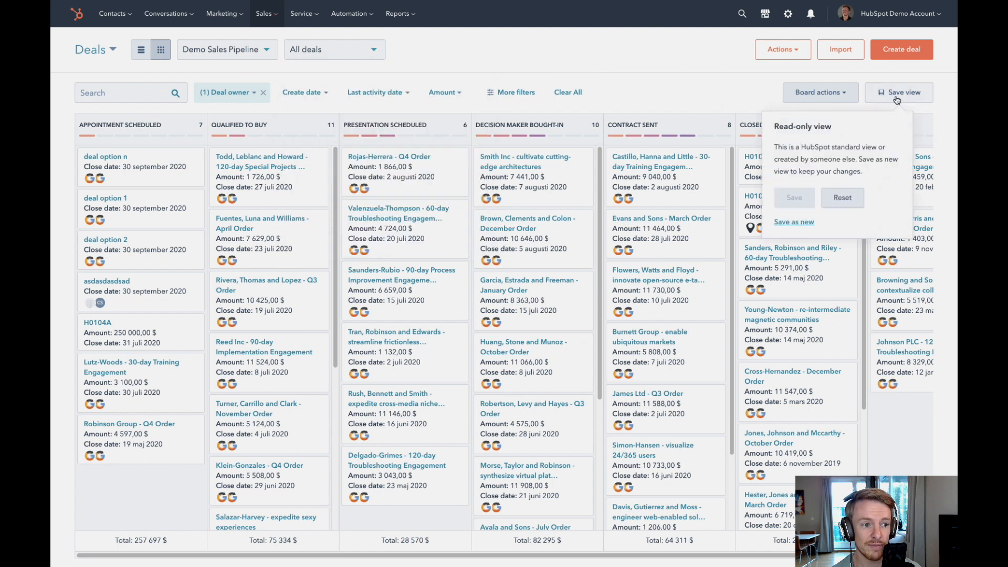
{"action": "left_click", "coordinate": [788, 225]}
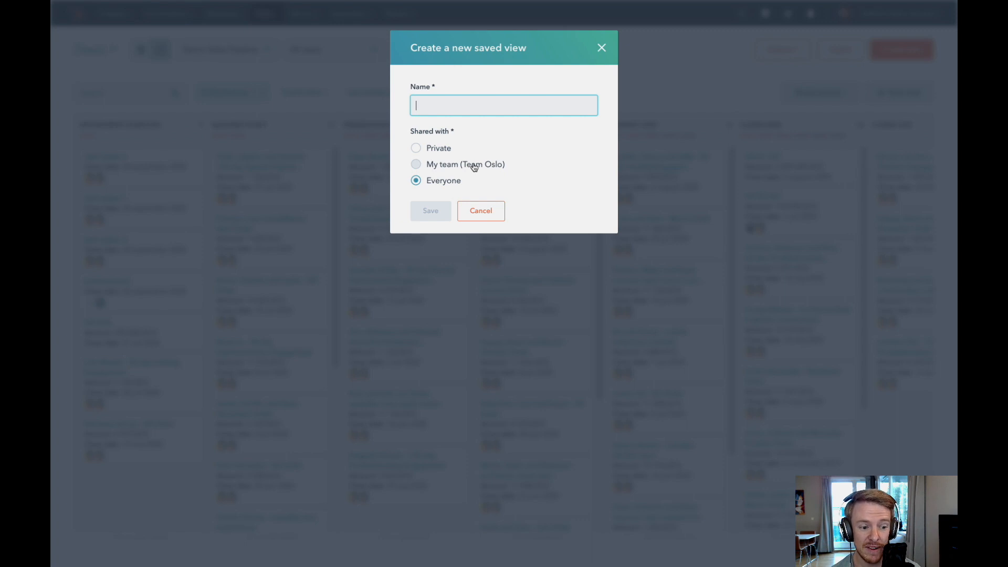
{"action": "left_click", "coordinate": [442, 151]}
{"action": "left_click", "coordinate": [468, 102]}
{"action": "type", "text": "Me"}
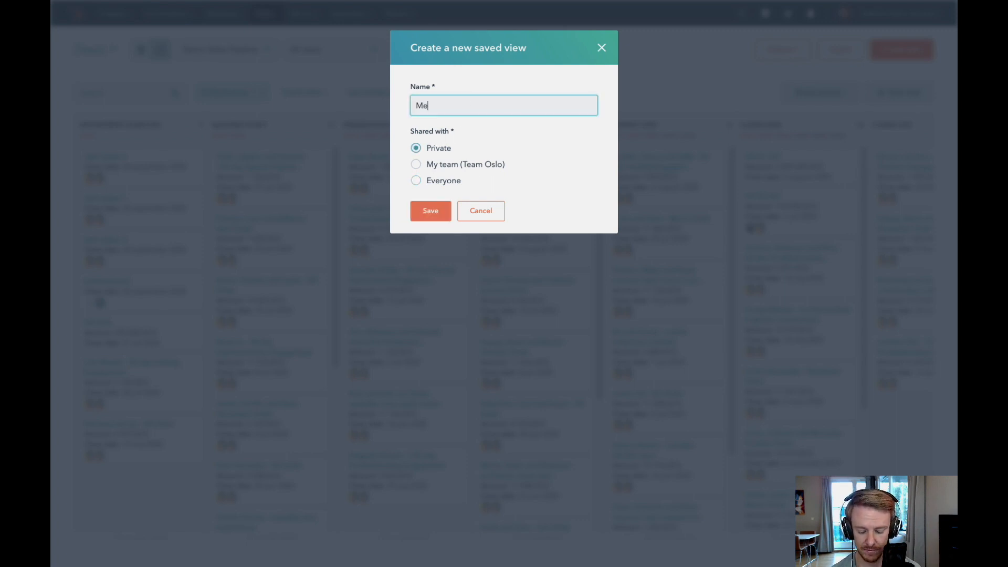
{"action": "left_click", "coordinate": [420, 219]}
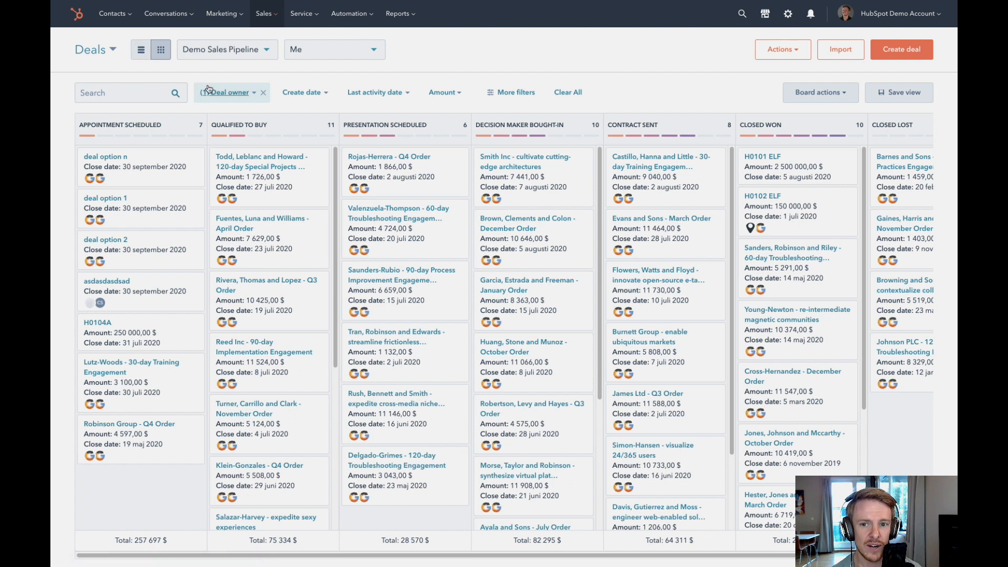
{"action": "left_click", "coordinate": [146, 51]}
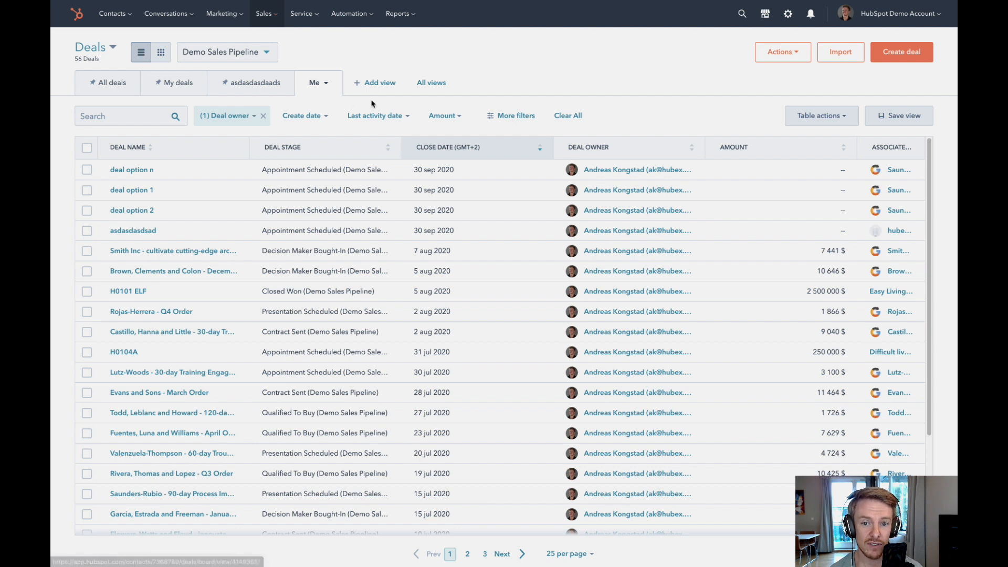
- Pin the "Me" deal view to keep it open and make it the default view
{"action": "left_click", "coordinate": [326, 85]}
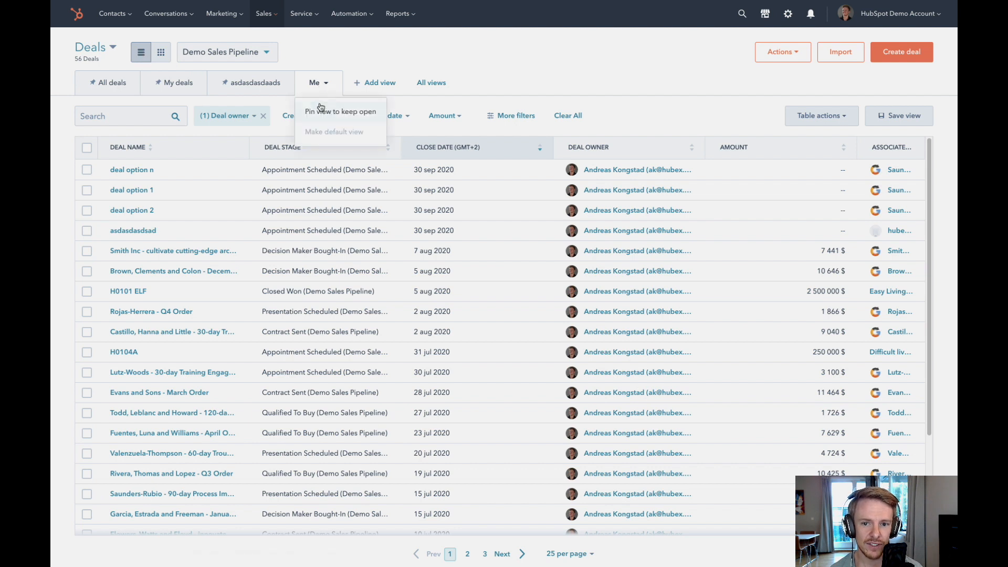
{"action": "mouse_move", "coordinate": [323, 135]}
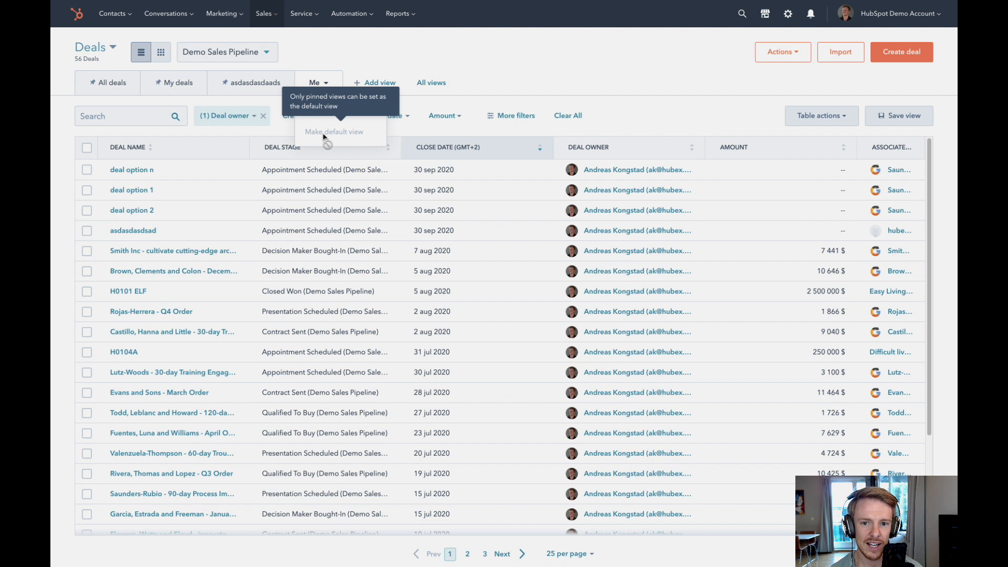
{"action": "left_click", "coordinate": [331, 113]}
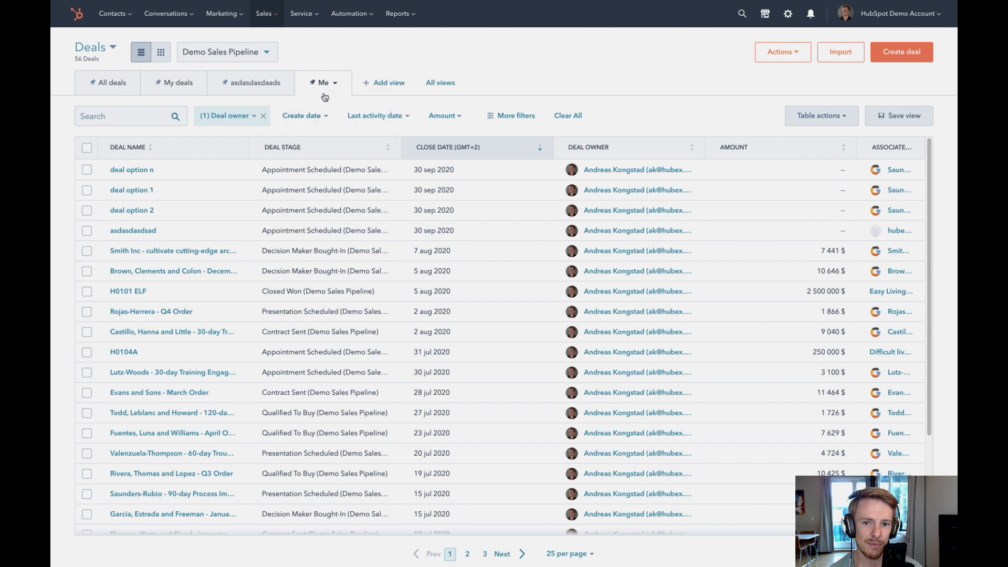
{"action": "left_click", "coordinate": [323, 83]}
{"action": "left_click", "coordinate": [331, 131]}
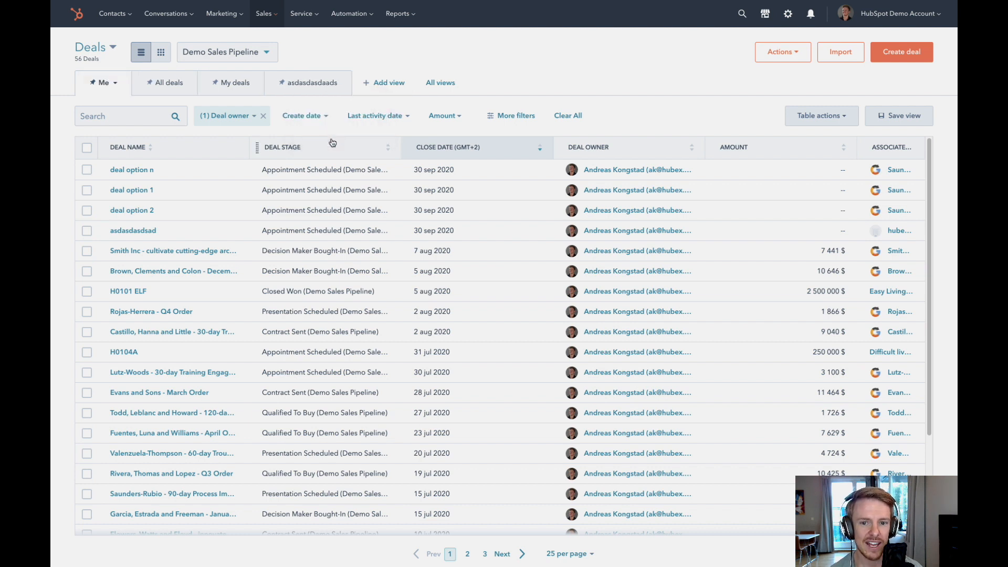
- Compare the "Me" view's deals in board and table layouts, finishing with the board layout
{"action": "left_click", "coordinate": [161, 55]}
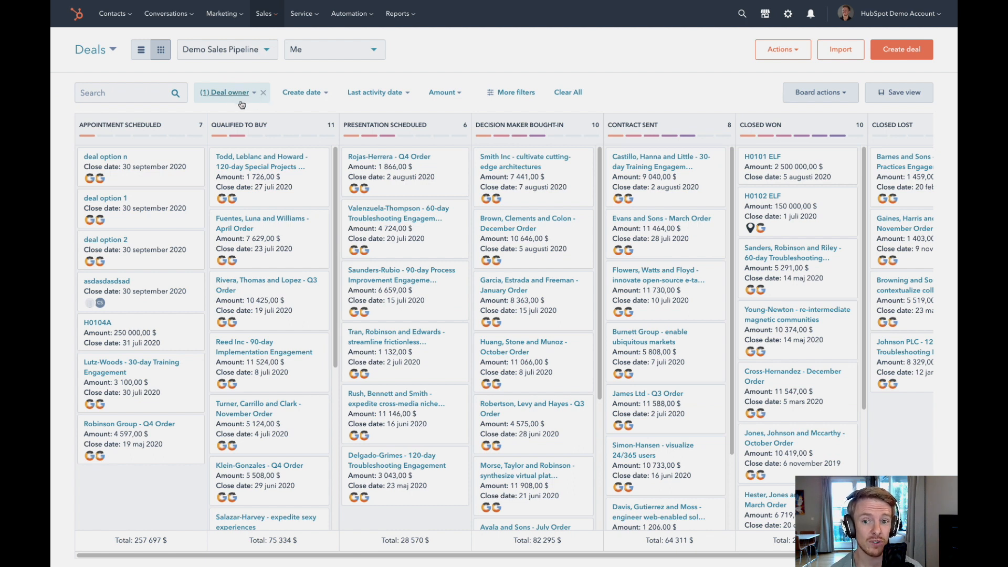
{"action": "left_click", "coordinate": [141, 50]}
{"action": "left_click", "coordinate": [162, 52]}
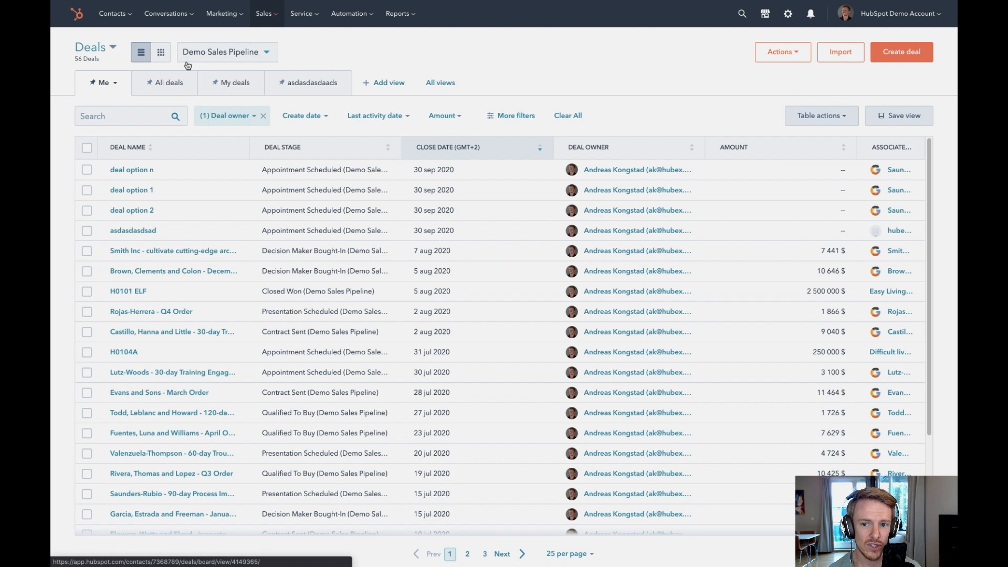